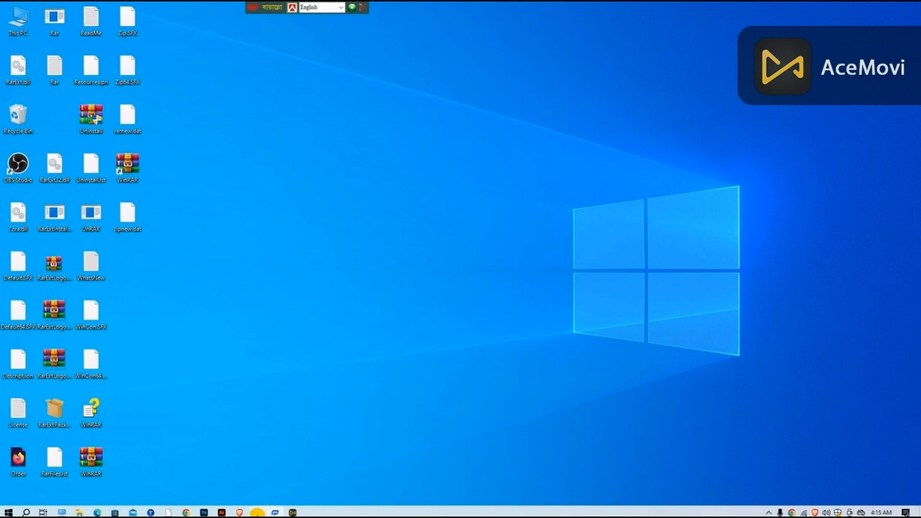
Step: Open Firefox, search Google for "xampp download" in a new tab, and open the Apache Friends Download XAMPP page
{"action": "left_click", "coordinate": [257, 513]}
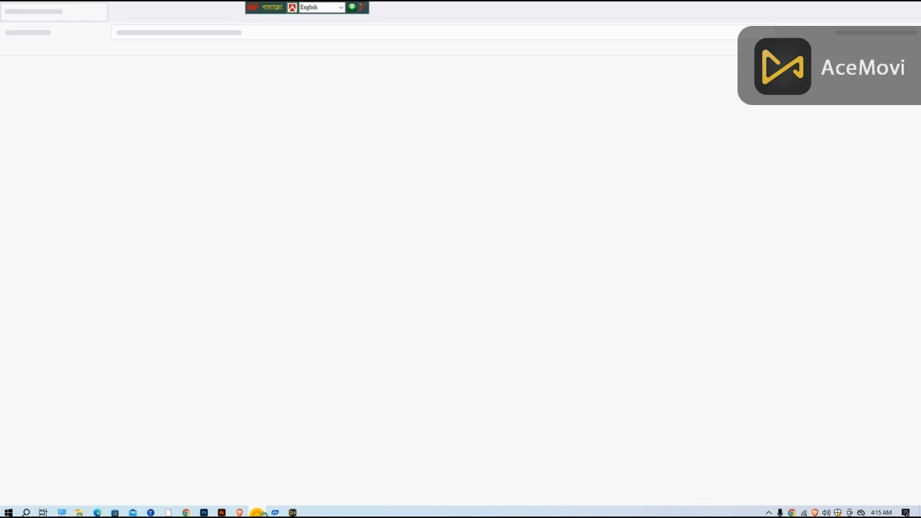
{"action": "left_click", "coordinate": [767, 512]}
{"action": "left_click", "coordinate": [762, 498]}
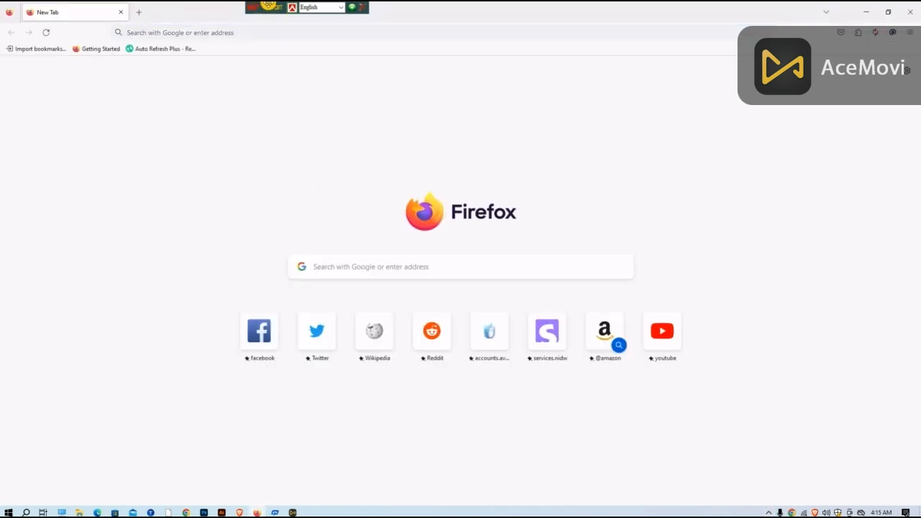
{"action": "left_click", "coordinate": [138, 13]}
{"action": "left_click", "coordinate": [140, 29]}
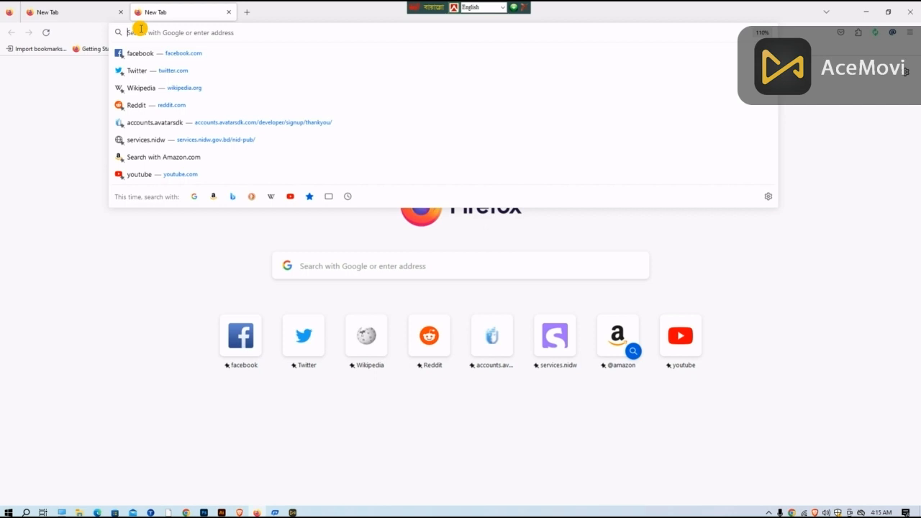
{"action": "type", "text": "ez"}
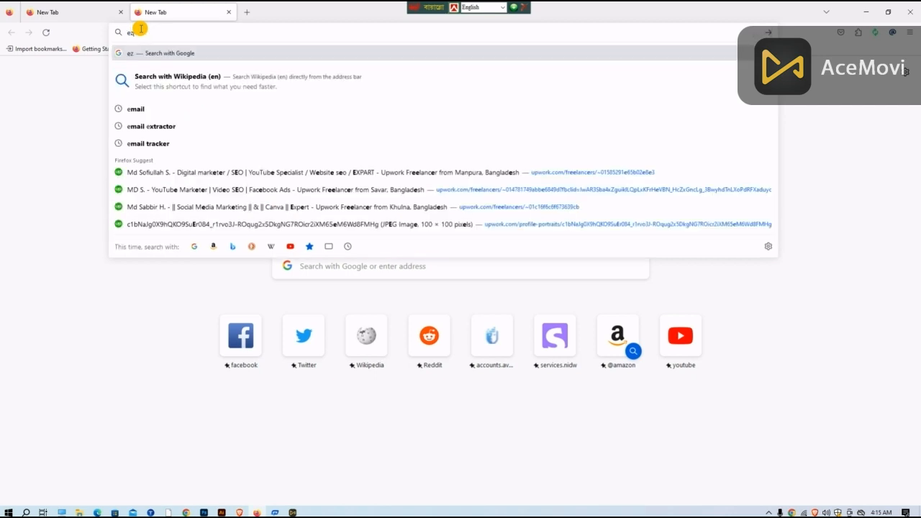
{"action": "key", "text": "BackSpace"}
{"action": "key", "text": "BackSpace"}
{"action": "type", "text": "x"}
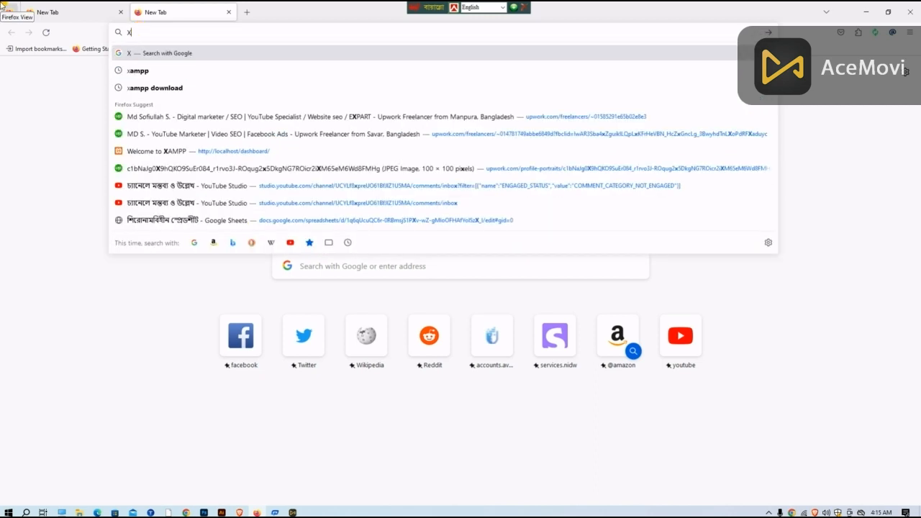
{"action": "type", "text": "am"}
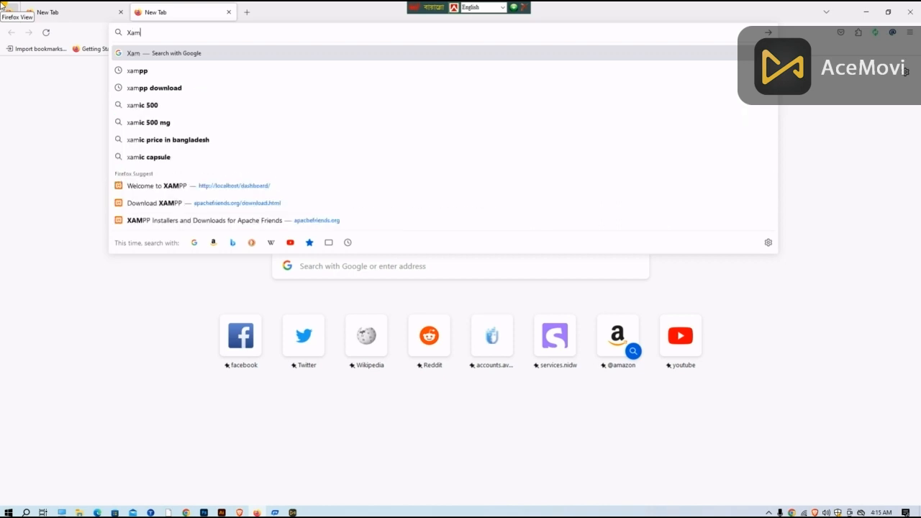
{"action": "type", "text": "pp"}
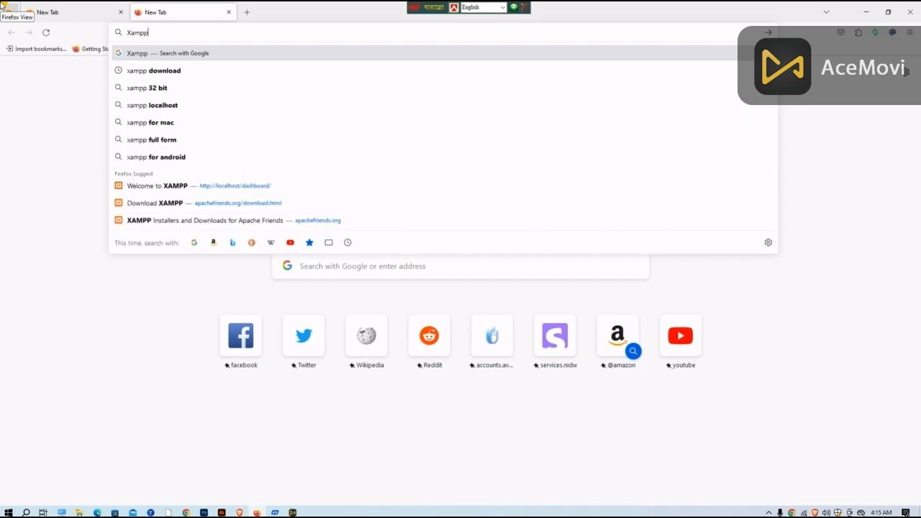
{"action": "left_click", "coordinate": [194, 71]}
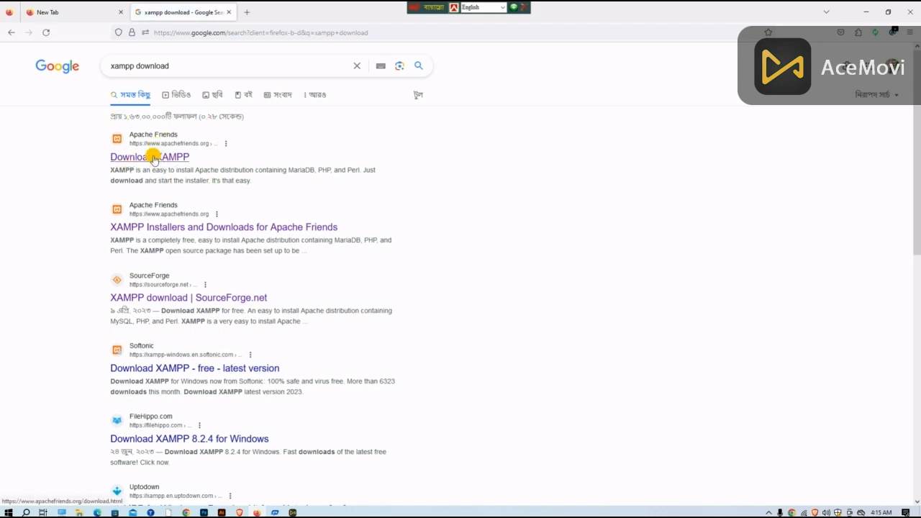
{"action": "left_click", "coordinate": [150, 157]}
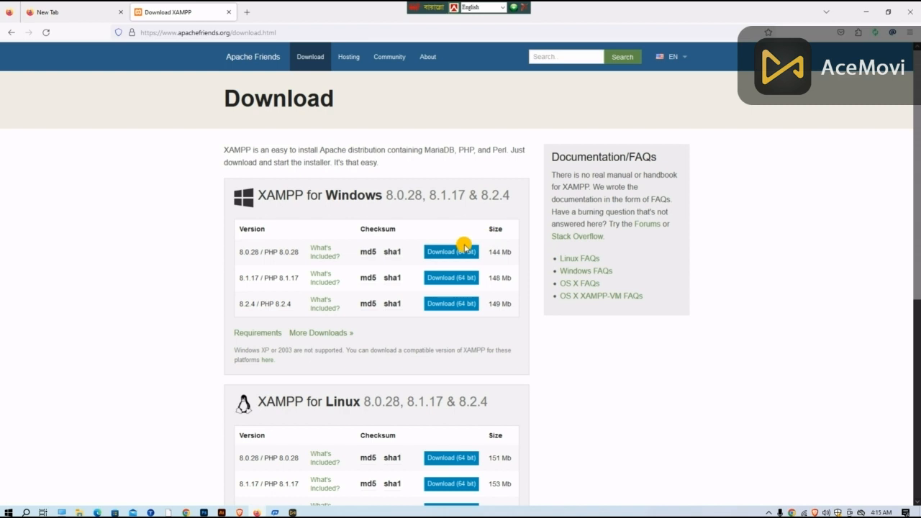
Step: Outline the 8.0.28 Windows 64-bit download in red on a 600x354 screen capture, and discard the capture
{"action": "left_click", "coordinate": [768, 511]}
{"action": "left_click", "coordinate": [760, 488]}
{"action": "left_click_drag", "start_coordinate": [300, 186], "coordinate": [589, 354]}
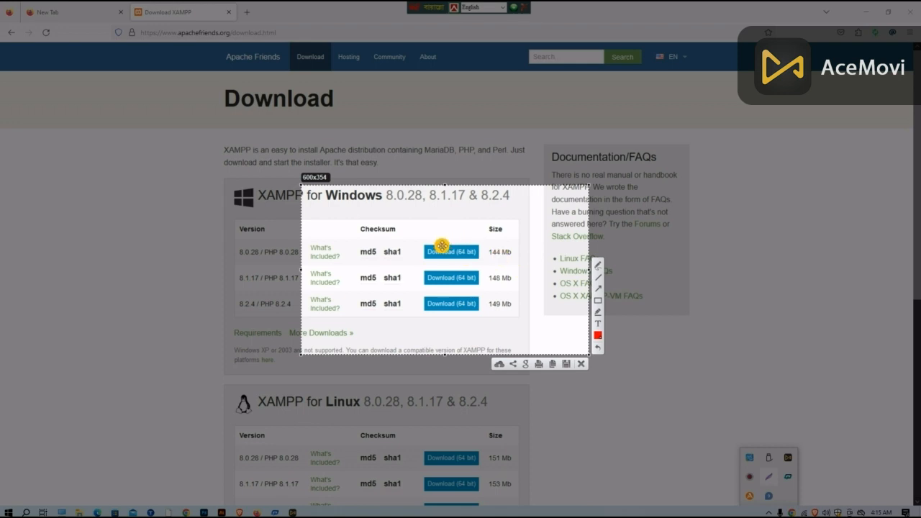
{"action": "left_click", "coordinate": [598, 297]}
{"action": "left_click_drag", "start_coordinate": [411, 231], "coordinate": [507, 270]}
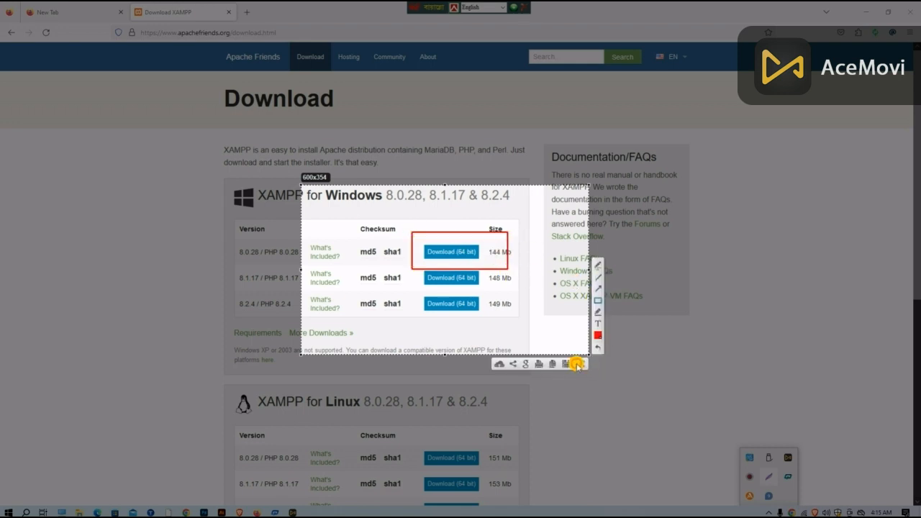
{"action": "left_click", "coordinate": [577, 363]}
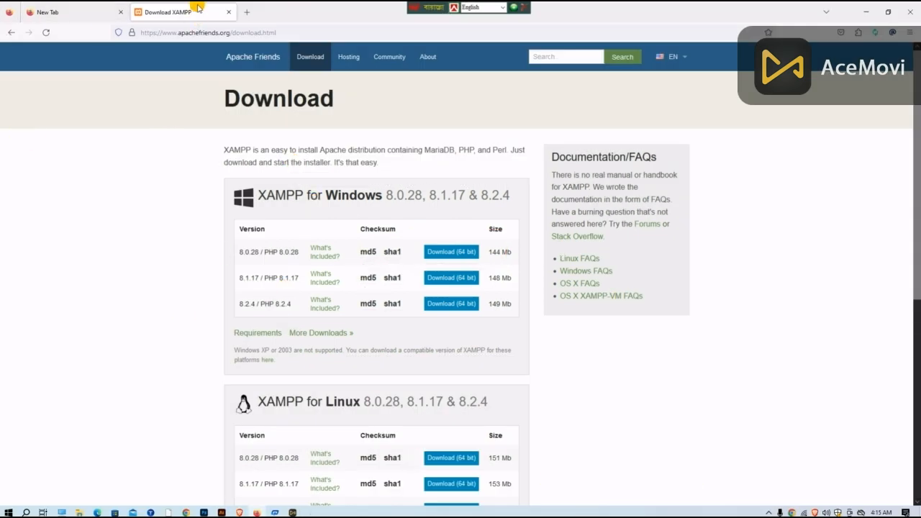
Step: Search Google for "wordpress.org download" in another new tab and open the WordPress.org download page
{"action": "left_click", "coordinate": [248, 13]}
{"action": "left_click", "coordinate": [240, 33]}
{"action": "type", "text": "woe"}
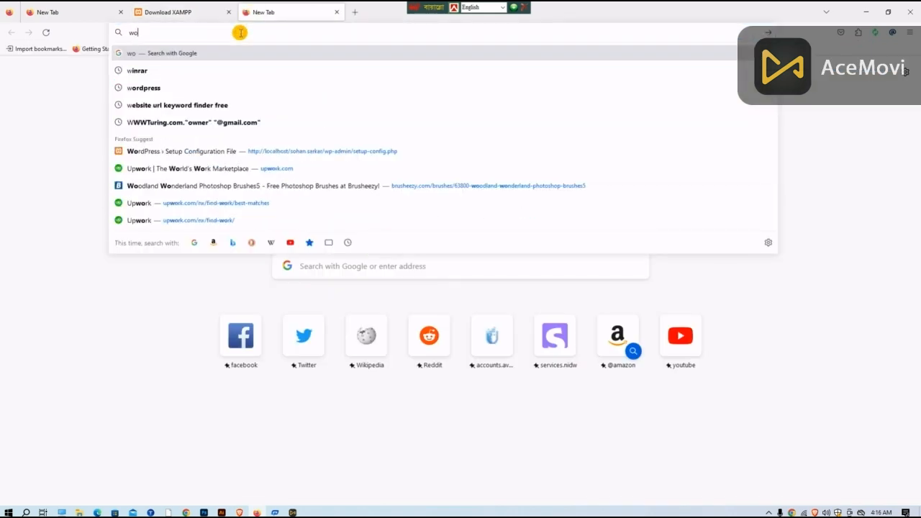
{"action": "key", "text": "BackSpace"}
{"action": "type", "text": "rdpress"}
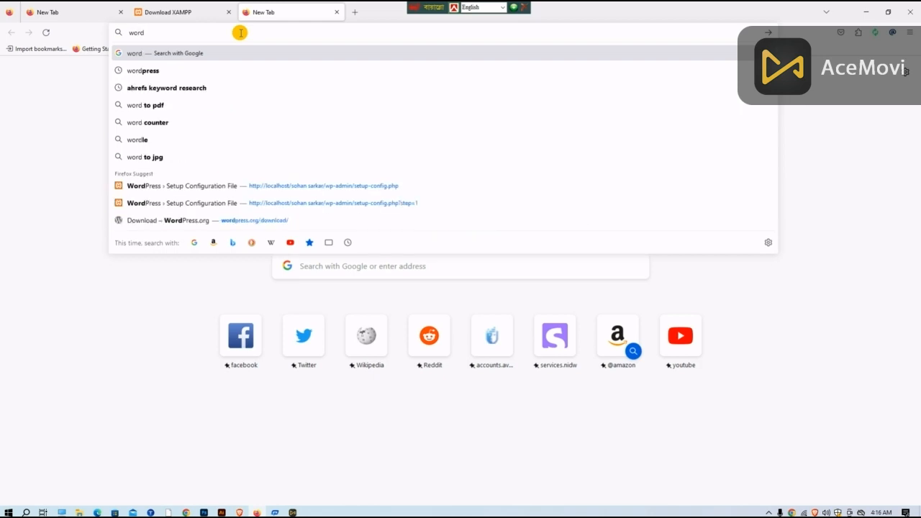
{"action": "left_click", "coordinate": [205, 69]}
{"action": "left_click", "coordinate": [203, 66]}
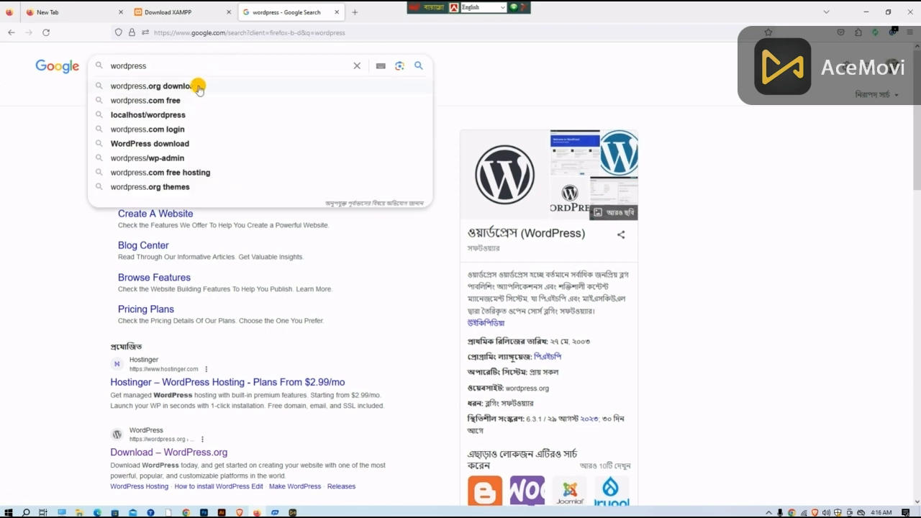
{"action": "left_click", "coordinate": [197, 85]}
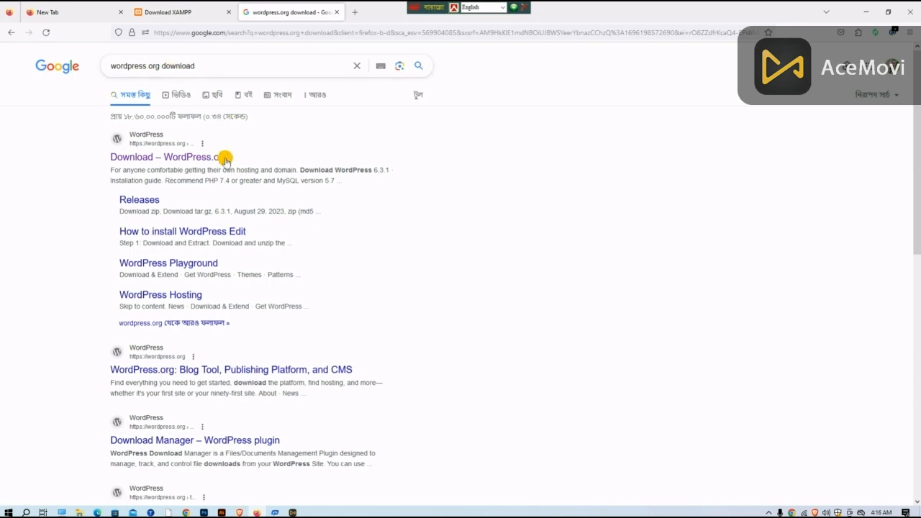
{"action": "left_click", "coordinate": [181, 158]}
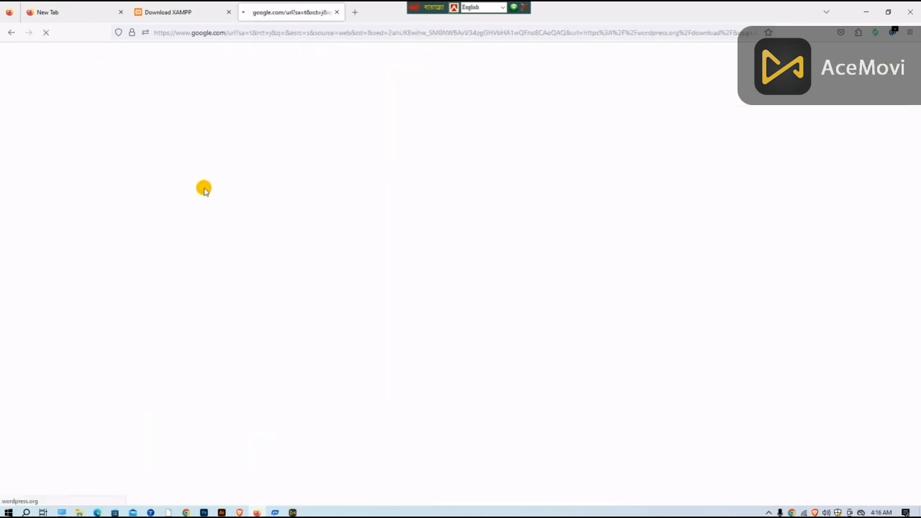
Step: Outline the WordPress 6.3.1 download in red on a 952x511 screen capture, and discard the capture
{"action": "scroll", "coordinate": [275, 288], "scroll_direction": "down", "scroll_amount": 3}
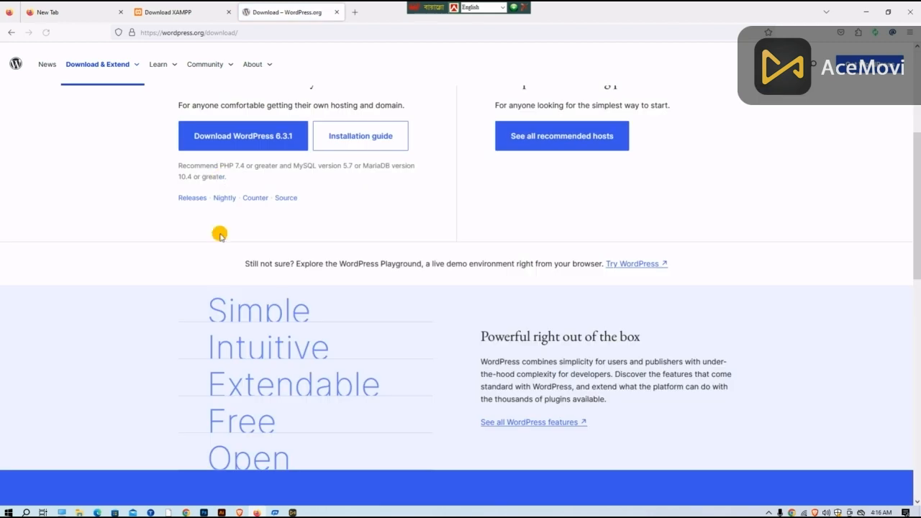
{"action": "scroll", "coordinate": [228, 140], "scroll_direction": "up", "scroll_amount": 3}
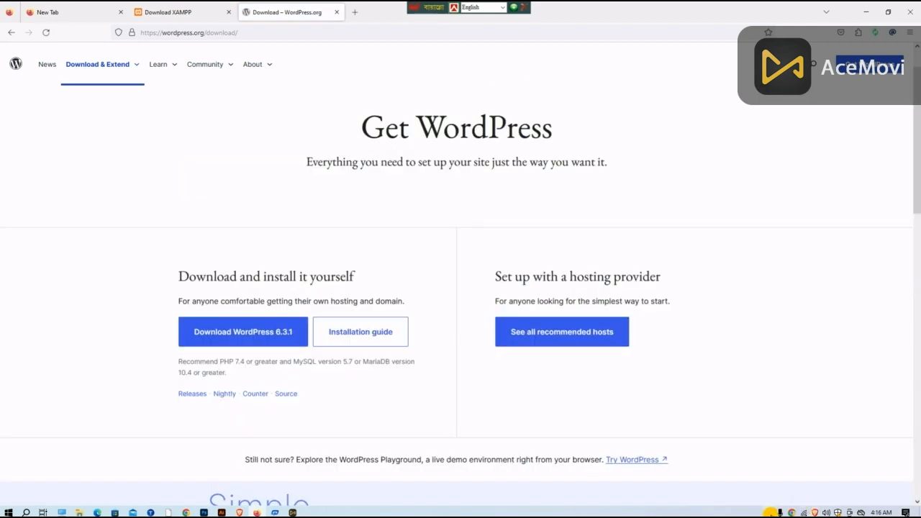
{"action": "left_click", "coordinate": [768, 512]}
{"action": "left_click", "coordinate": [767, 475]}
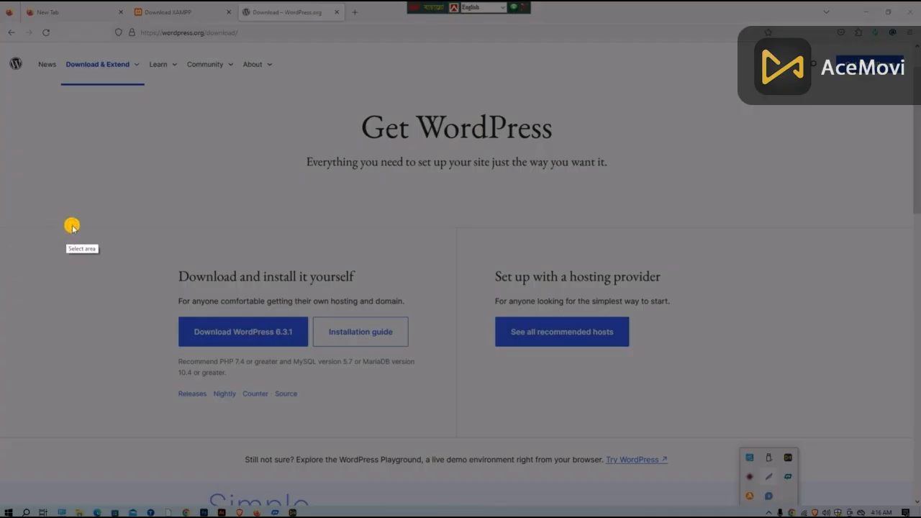
{"action": "left_click_drag", "start_coordinate": [106, 218], "coordinate": [447, 432]}
{"action": "left_click_drag", "start_coordinate": [493, 456], "coordinate": [562, 463]}
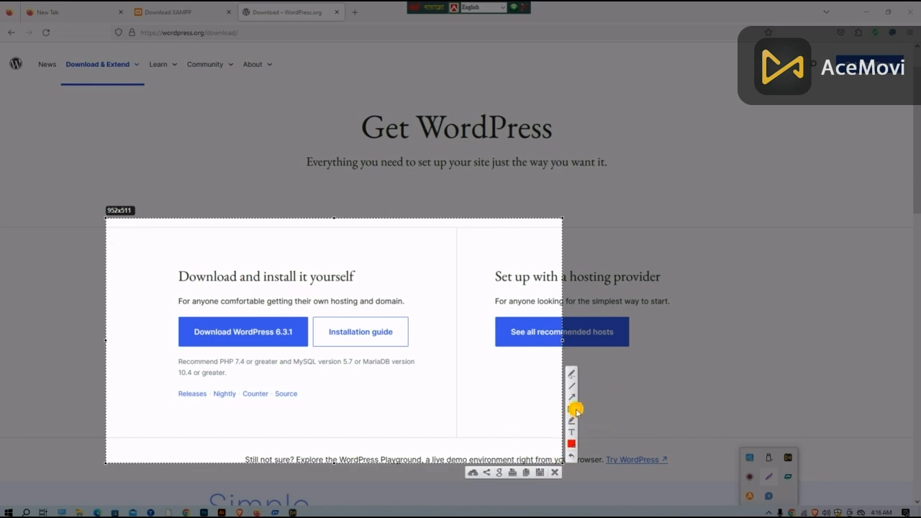
{"action": "left_click_drag", "start_coordinate": [156, 287], "coordinate": [312, 393]}
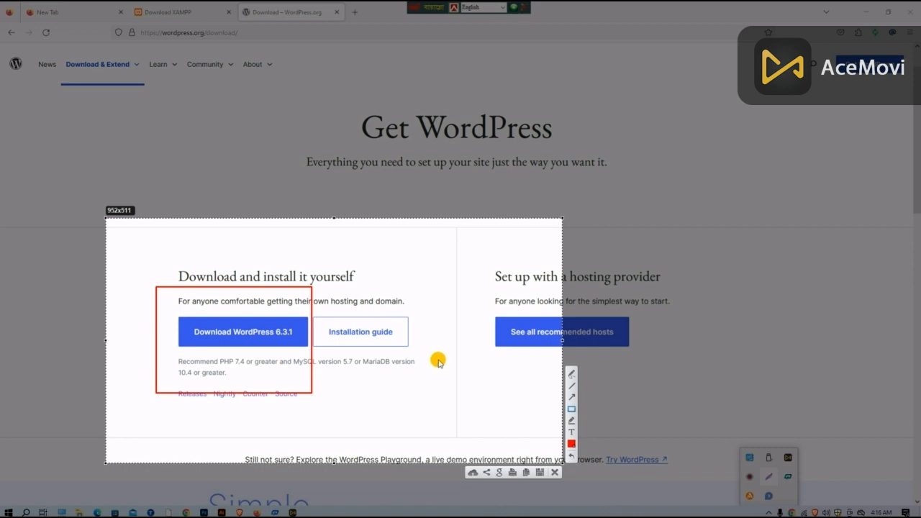
{"action": "left_click", "coordinate": [552, 472]}
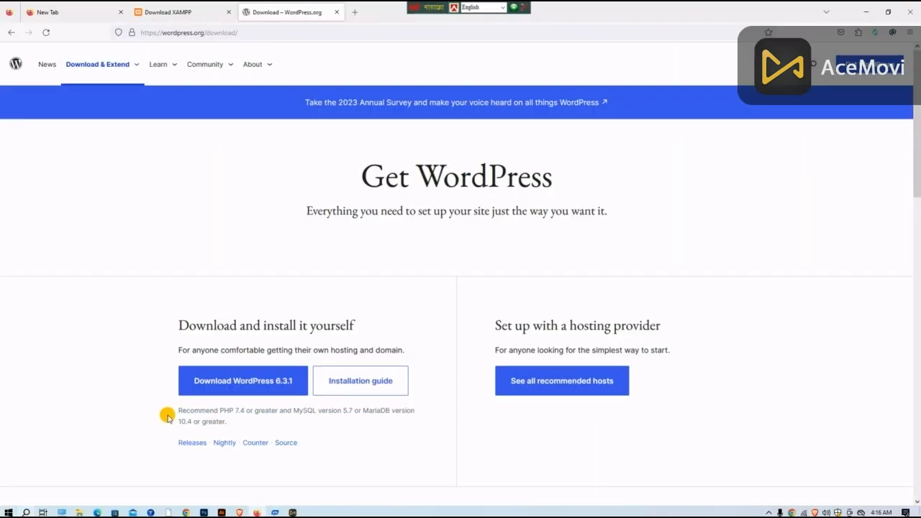
Step: Switch to File Explorer, open the Downloads folder, and maximize its window
{"action": "left_click", "coordinate": [80, 512]}
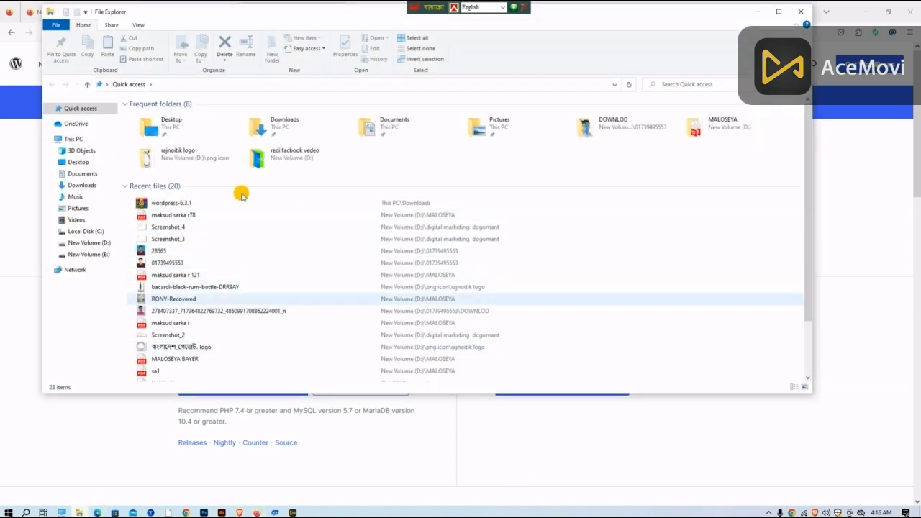
{"action": "left_click", "coordinate": [77, 185]}
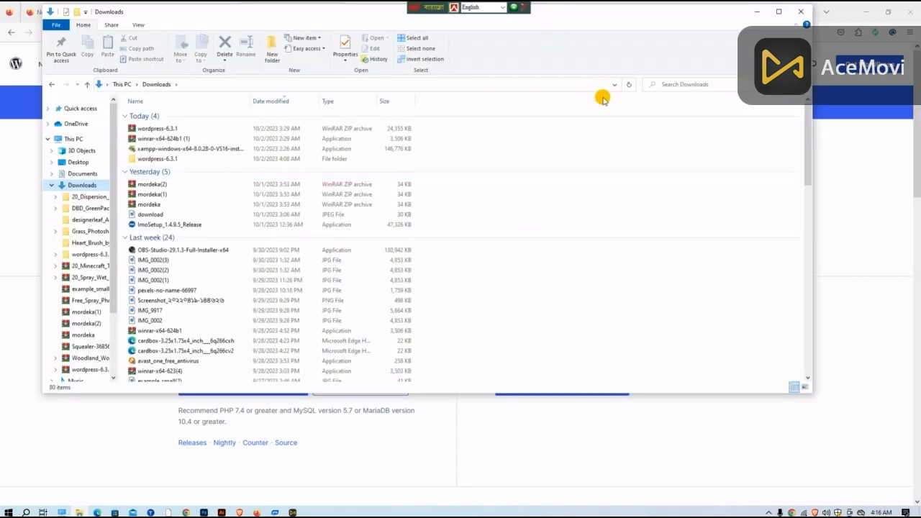
{"action": "left_click_drag", "start_coordinate": [561, 16], "coordinate": [589, 62]}
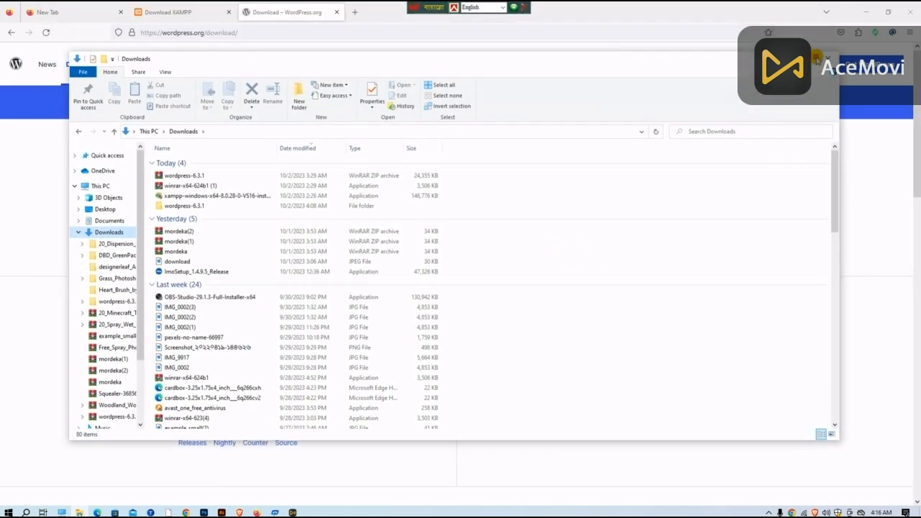
{"action": "left_click", "coordinate": [808, 58]}
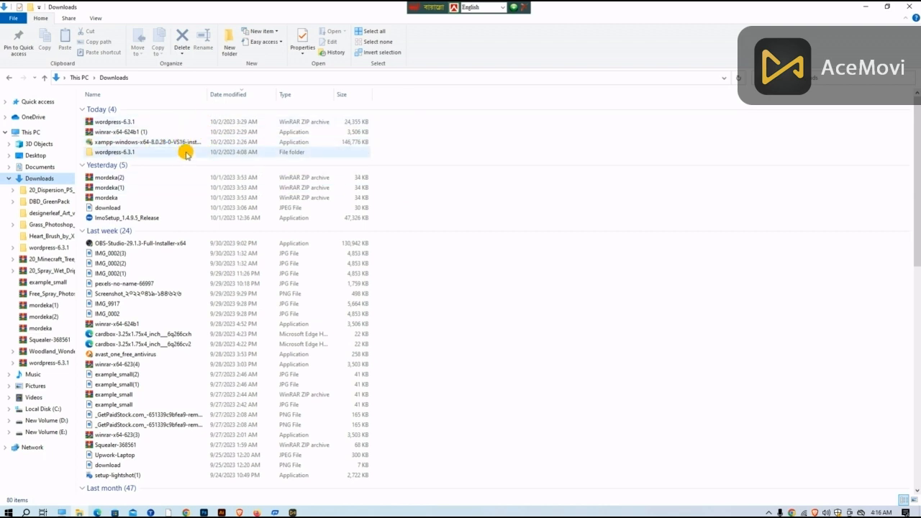
Step: Launch the xampp-windows-x64-8.0.28-0-VS16 installer and continue with the installation despite the running antivirus
{"action": "left_click", "coordinate": [133, 143]}
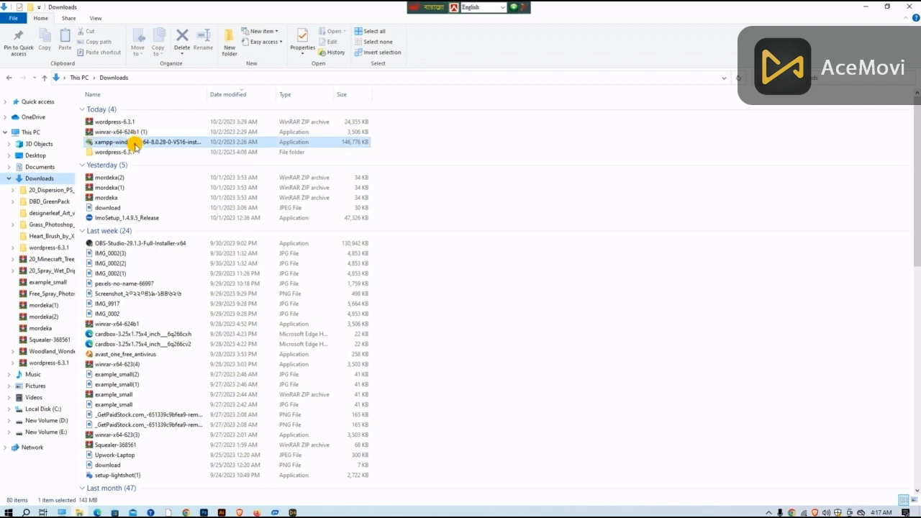
{"action": "double_click", "coordinate": [134, 143]}
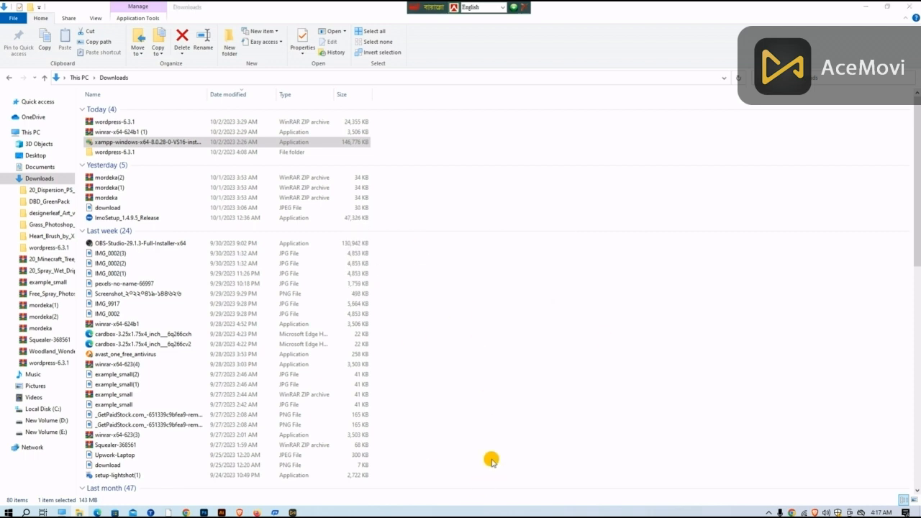
{"action": "left_click", "coordinate": [507, 310]}
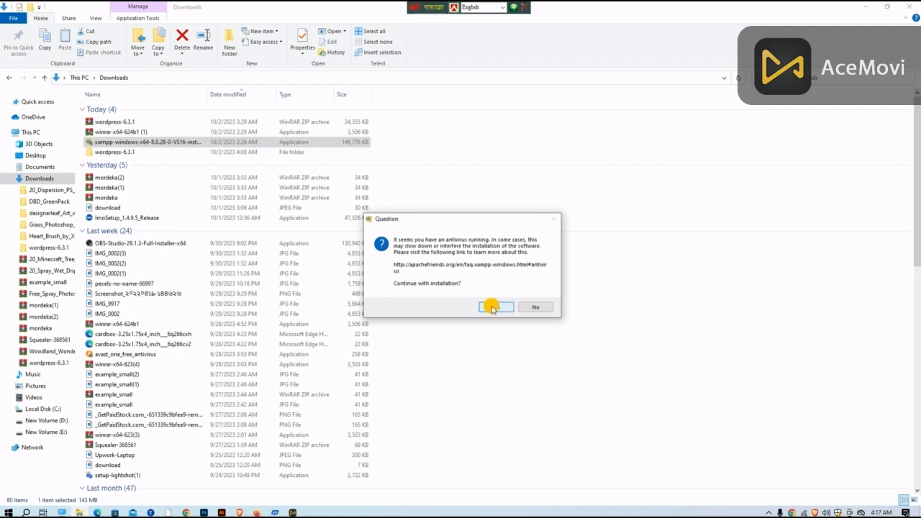
{"action": "left_click", "coordinate": [539, 297]}
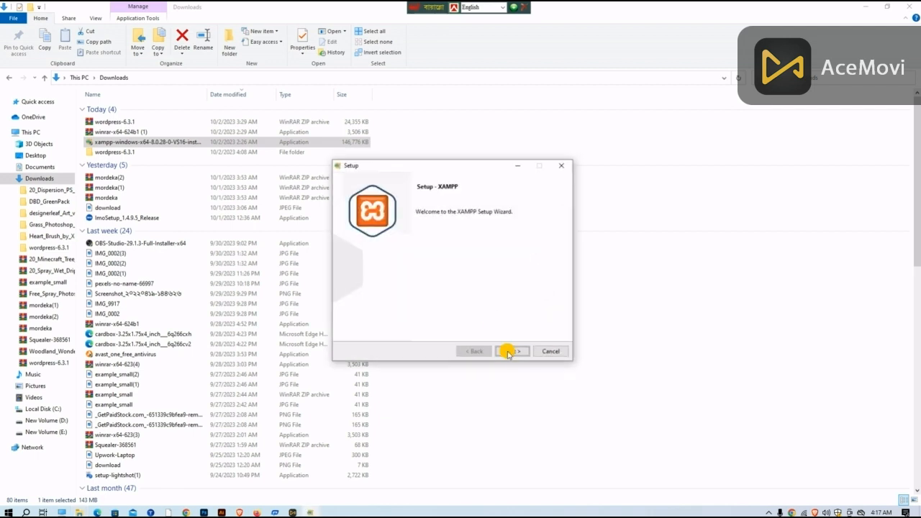
Step: Install XAMPP into the folder E:\d hryt with English as the Control Panel language
{"action": "left_click", "coordinate": [510, 352]}
{"action": "left_click", "coordinate": [510, 352]}
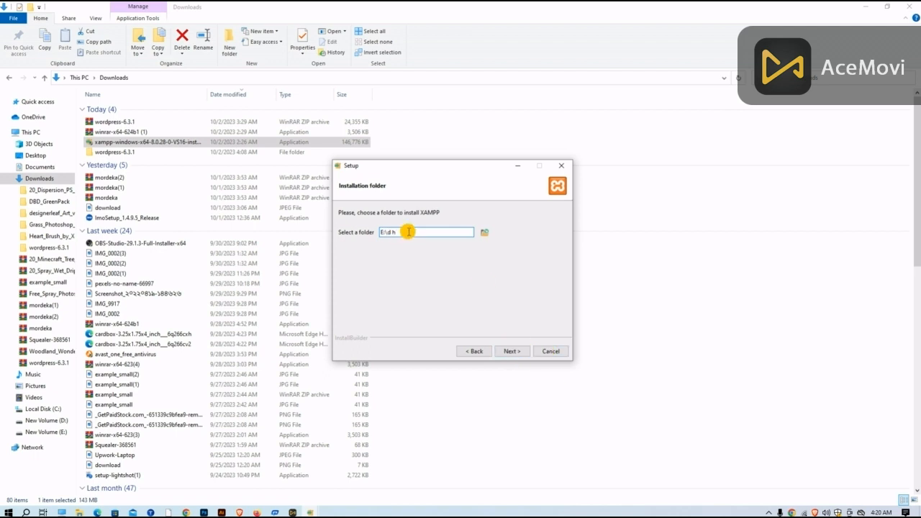
{"action": "type", "text": "ryt"}
{"action": "left_click", "coordinate": [513, 351]}
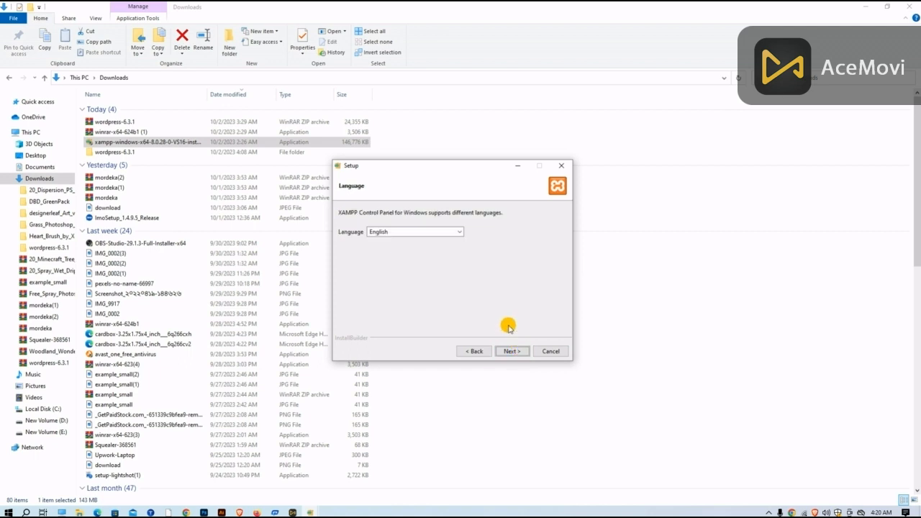
{"action": "left_click", "coordinate": [515, 351]}
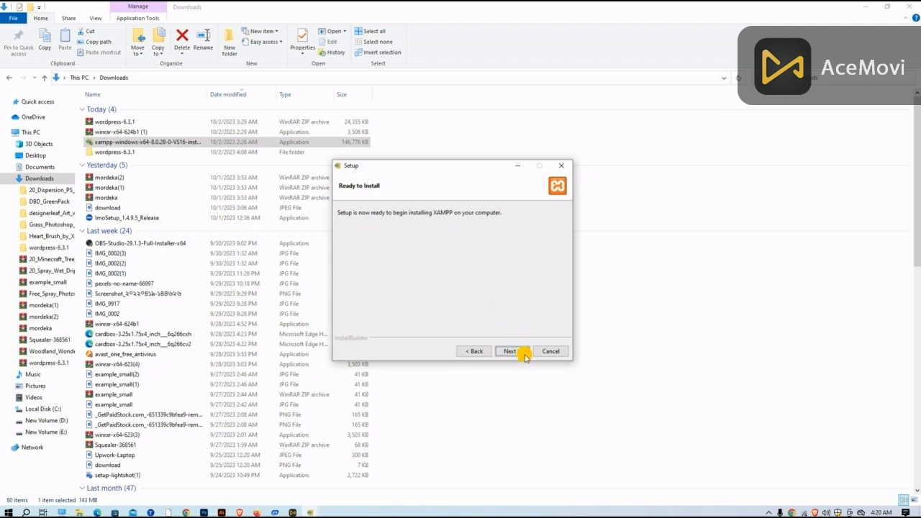
{"action": "left_click", "coordinate": [512, 352]}
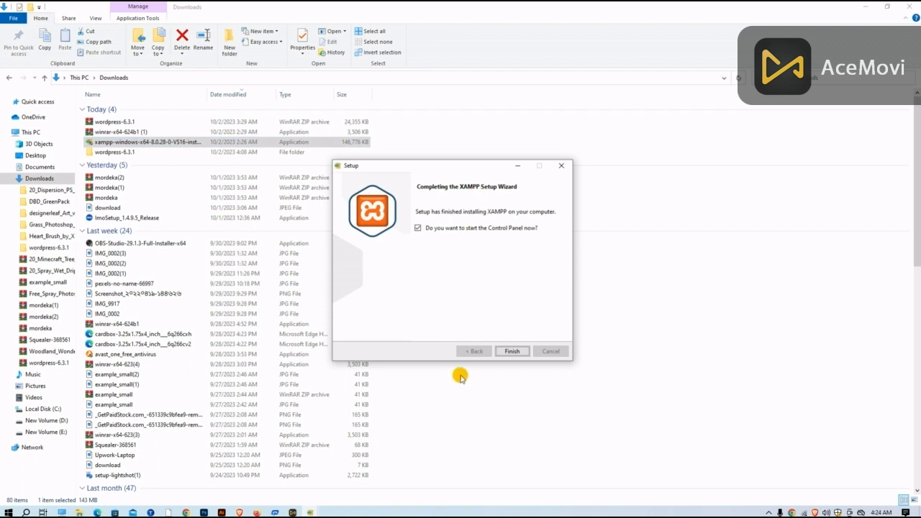
Step: Finish the XAMPP setup with the Control Panel set to start, and minimize the Control Panel window
{"action": "left_click", "coordinate": [512, 349]}
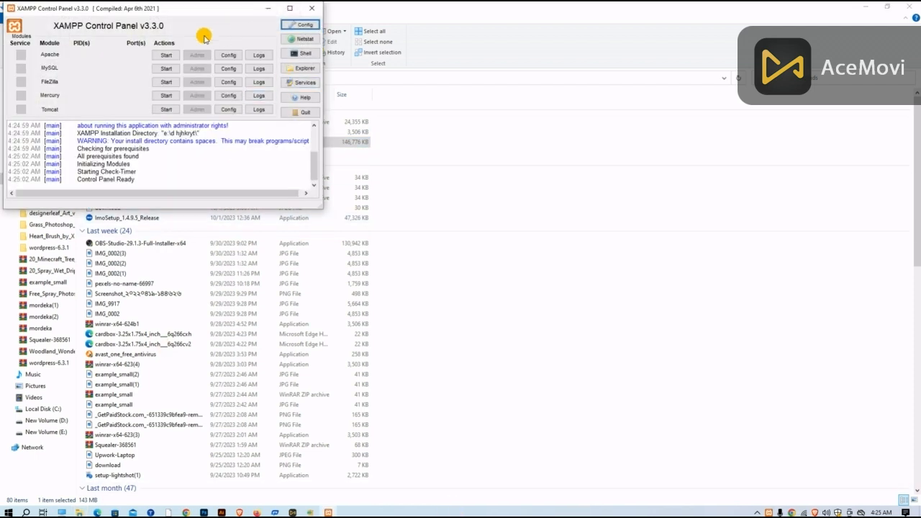
{"action": "left_click_drag", "start_coordinate": [218, 11], "coordinate": [569, 49]}
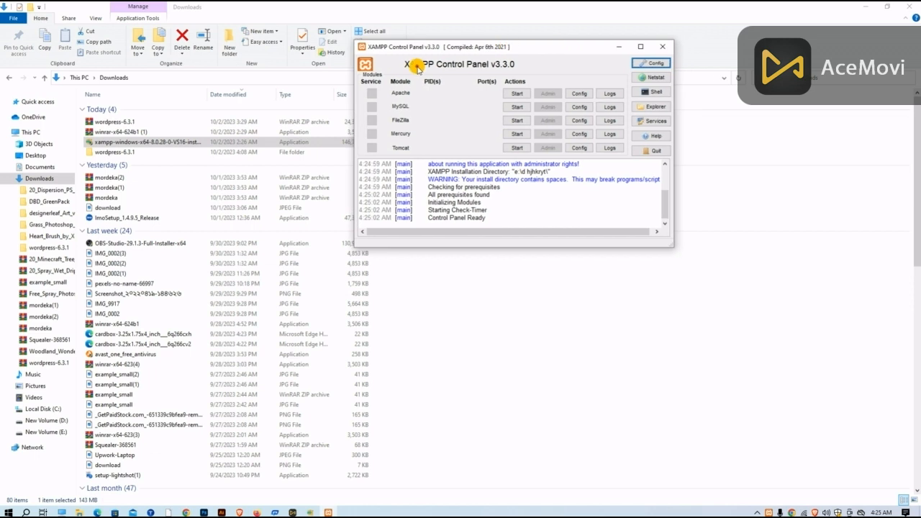
{"action": "left_click", "coordinate": [617, 48]}
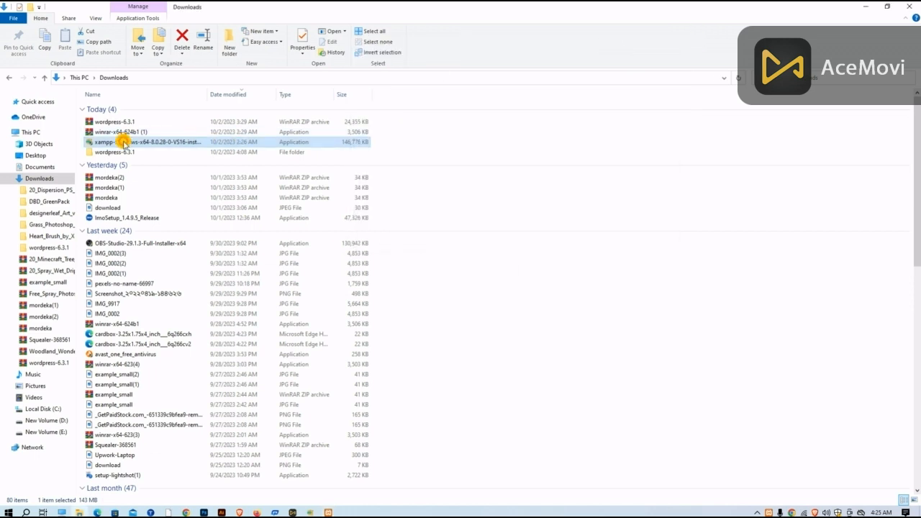
Step: Delete the existing extracted wordpress-6.3.1 folder from Downloads
{"action": "left_click", "coordinate": [142, 152]}
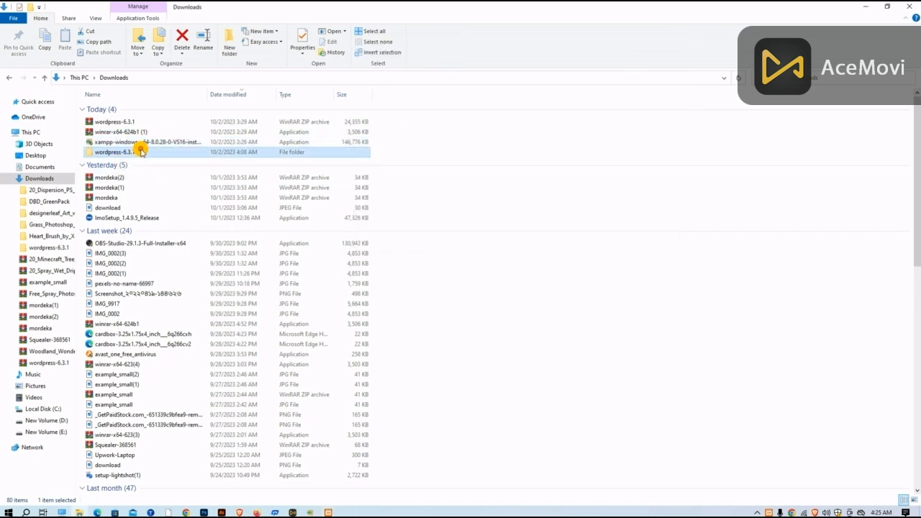
{"action": "right_click", "coordinate": [142, 152]}
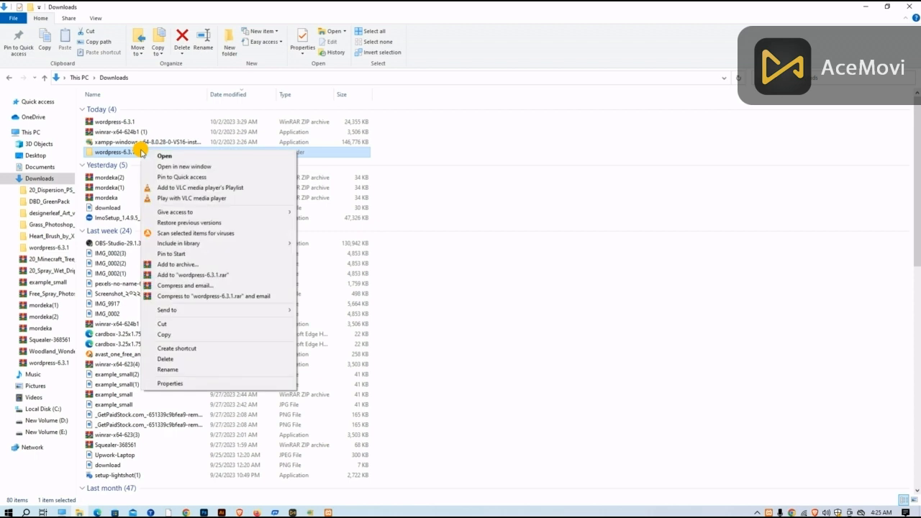
{"action": "left_click", "coordinate": [185, 377]}
{"action": "left_click", "coordinate": [153, 148]}
{"action": "key", "text": "Delete"}
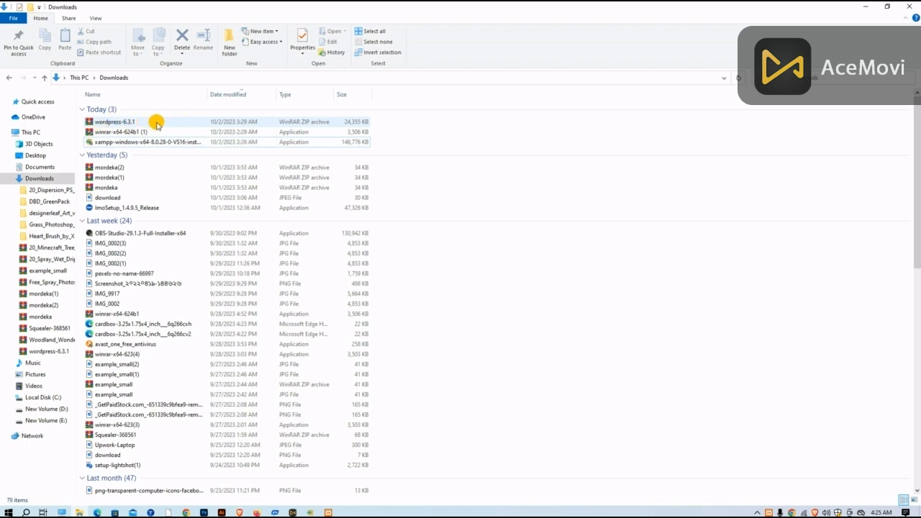
Step: Look inside the wordpress-6.3.1 ZIP archive and extract it into its own wordpress-6.3.1 folder in Downloads
{"action": "right_click", "coordinate": [157, 124]}
{"action": "left_click", "coordinate": [145, 122]}
{"action": "left_click", "coordinate": [145, 121]}
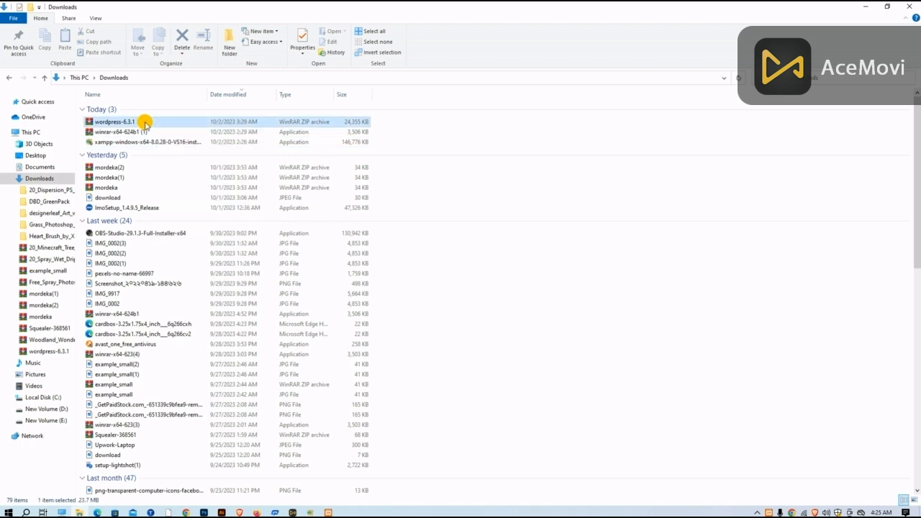
{"action": "double_click", "coordinate": [144, 121]}
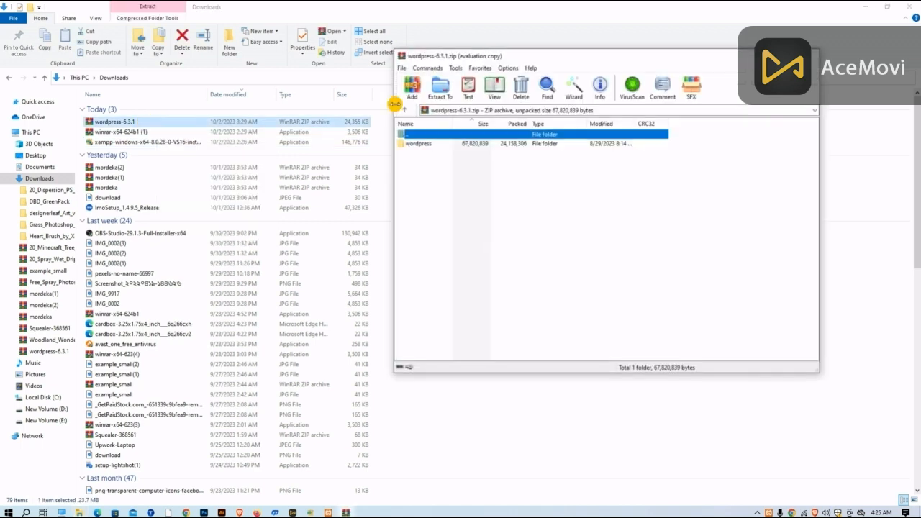
{"action": "left_click", "coordinate": [813, 56]}
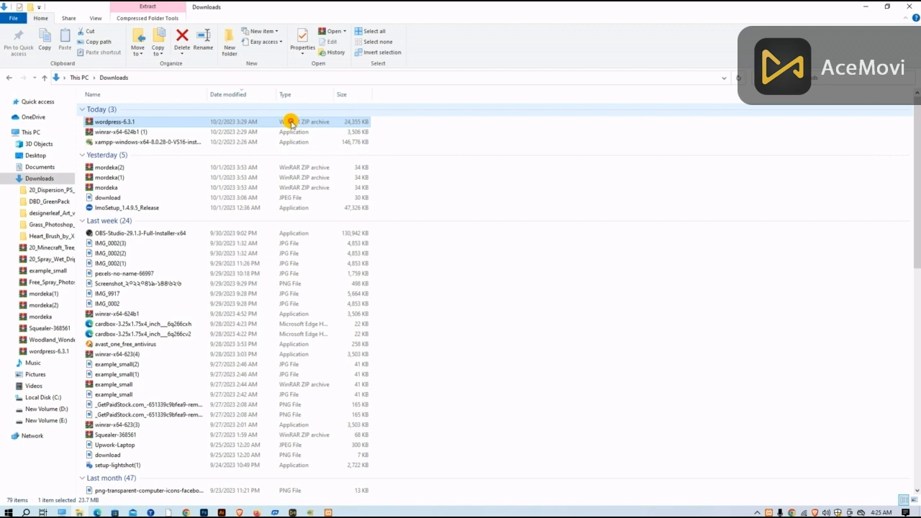
{"action": "right_click", "coordinate": [251, 124]}
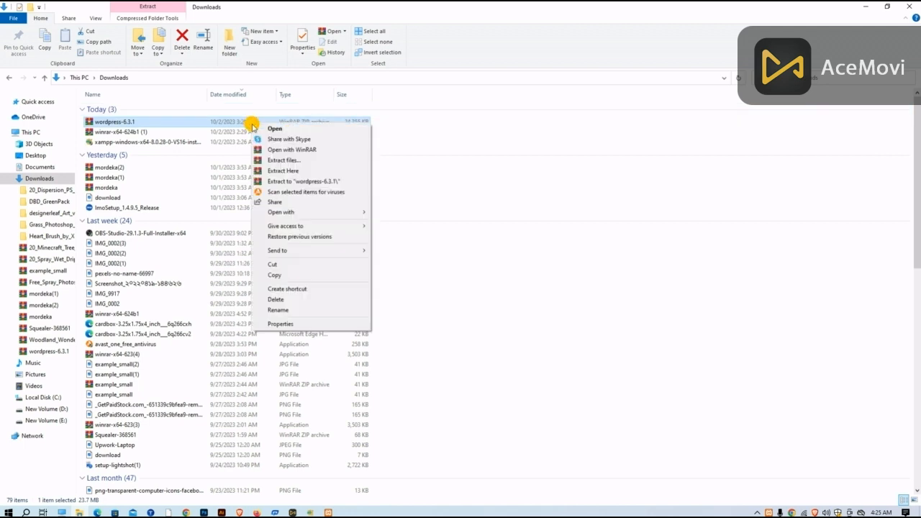
{"action": "left_click", "coordinate": [301, 183]}
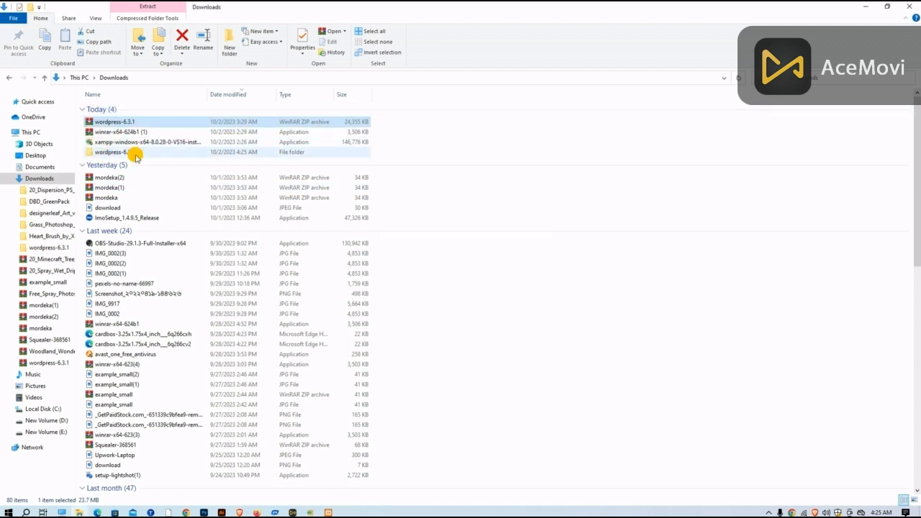
Step: Open the wordpress subfolder inside the extracted wordpress-6.3.1 folder and copy all of its files and folders
{"action": "double_click", "coordinate": [108, 152]}
{"action": "left_click", "coordinate": [118, 109]}
{"action": "double_click", "coordinate": [118, 109]}
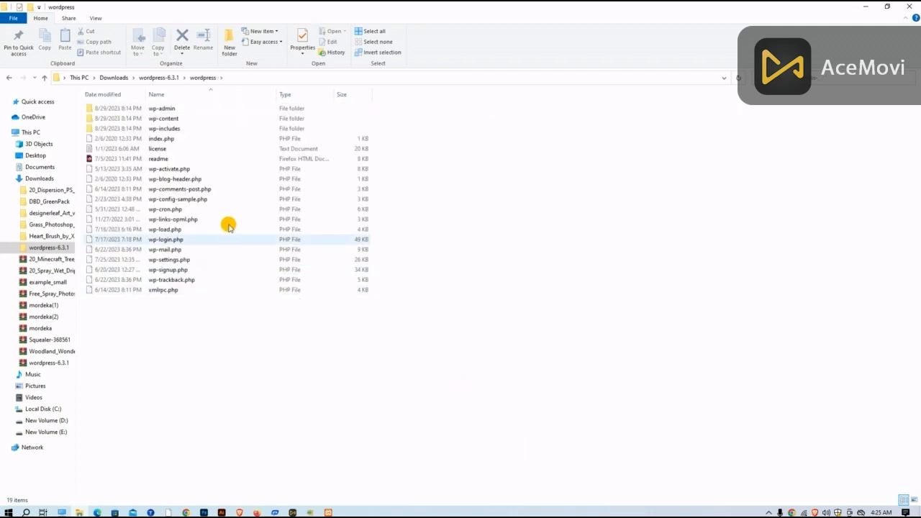
{"action": "left_click_drag", "start_coordinate": [82, 105], "coordinate": [273, 316]}
{"action": "right_click", "coordinate": [254, 272]}
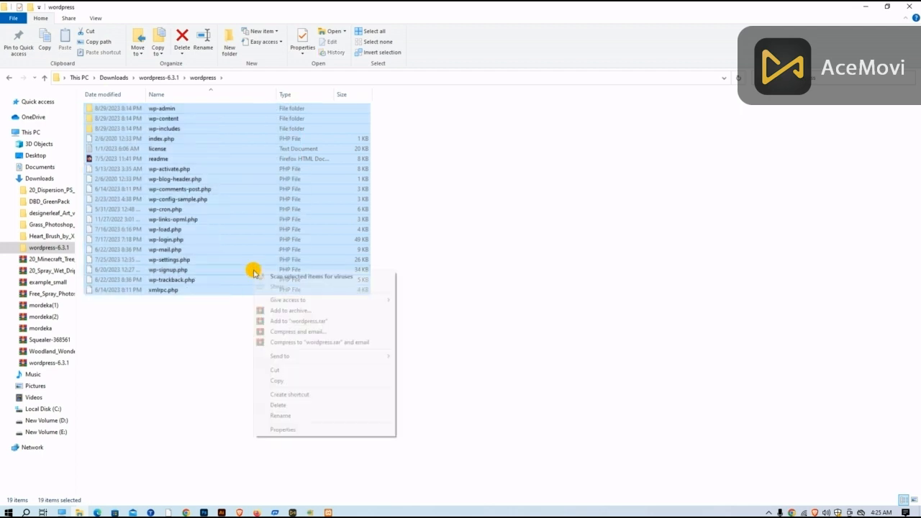
{"action": "left_click", "coordinate": [277, 381]}
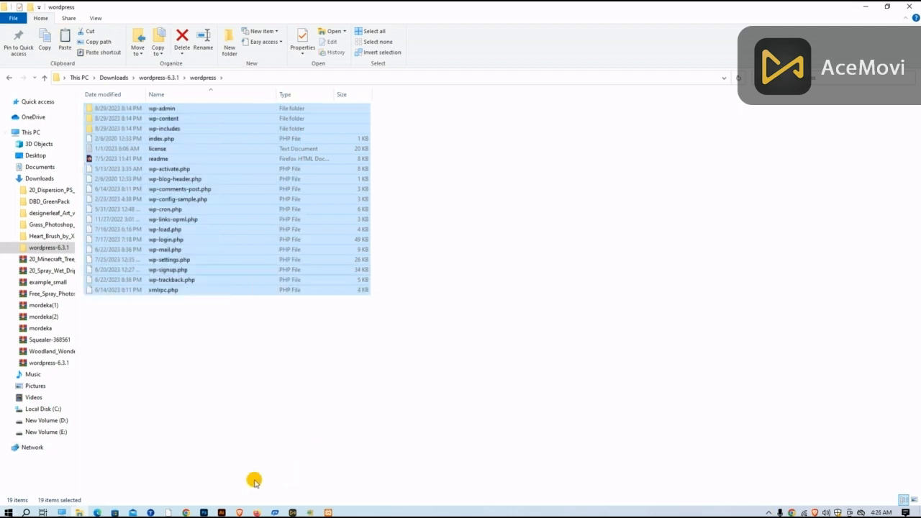
Step: Abort the leftover XAMPP setup that is still waiting at the installation folder page
{"action": "left_click", "coordinate": [311, 511]}
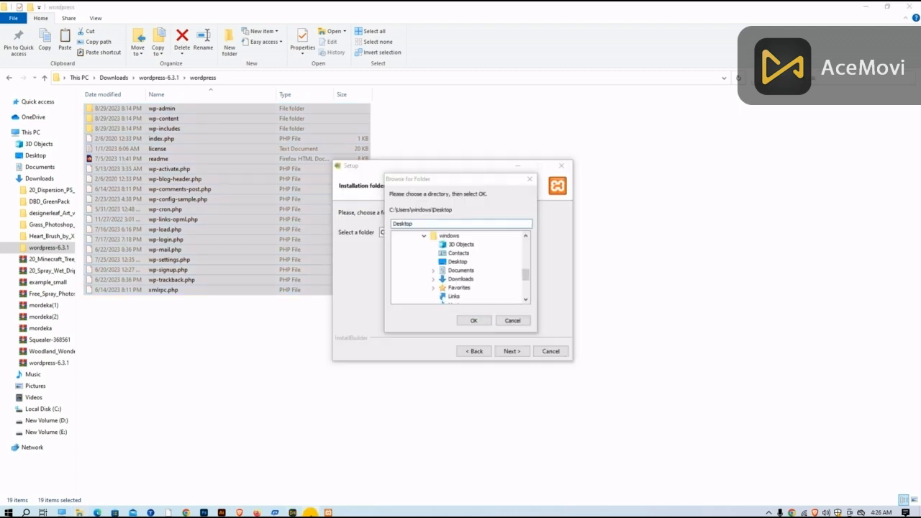
{"action": "left_click", "coordinate": [529, 179]}
{"action": "left_click", "coordinate": [562, 167]}
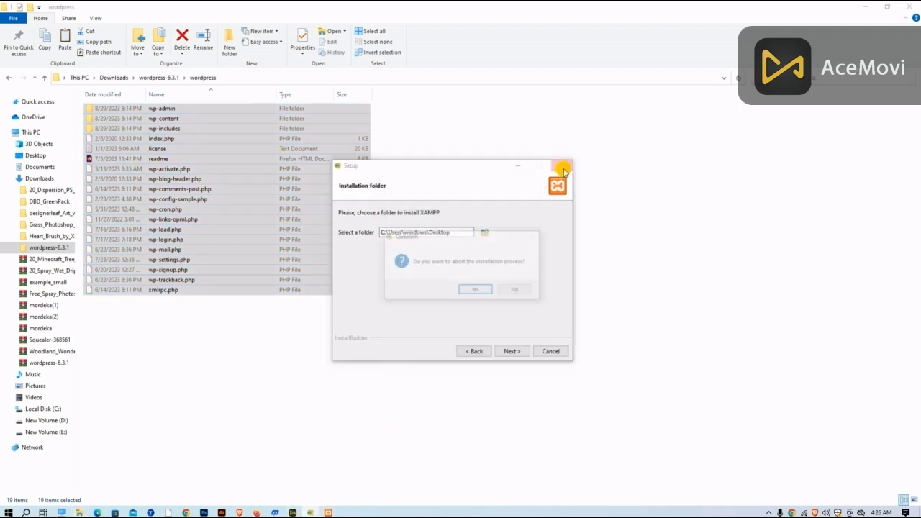
{"action": "left_click", "coordinate": [473, 289]}
Step: Launch the XAMPP Control Panel, move it toward the middle of the screen, and enlarge its window
{"action": "left_click", "coordinate": [6, 512]}
{"action": "left_click", "coordinate": [72, 228]}
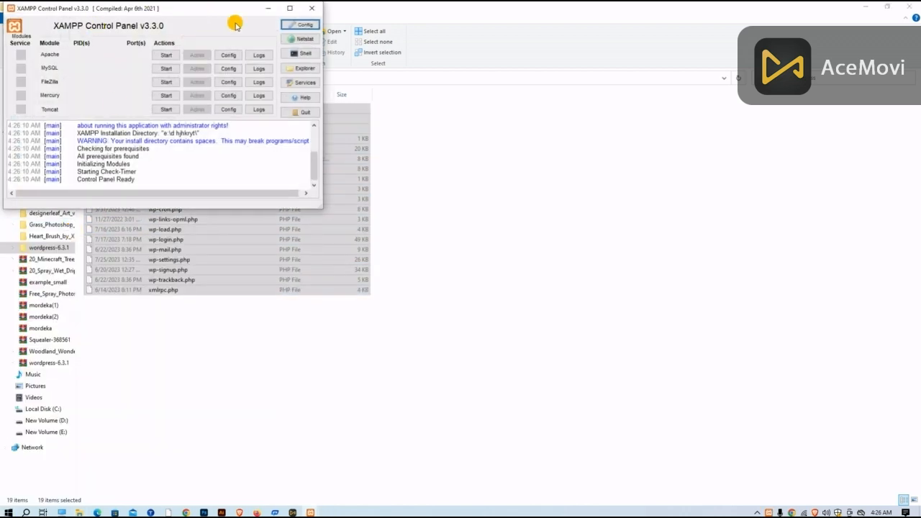
{"action": "left_click_drag", "start_coordinate": [189, 6], "coordinate": [525, 72]}
{"action": "scroll", "coordinate": [612, 216], "scroll_direction": "up", "scroll_amount": 3}
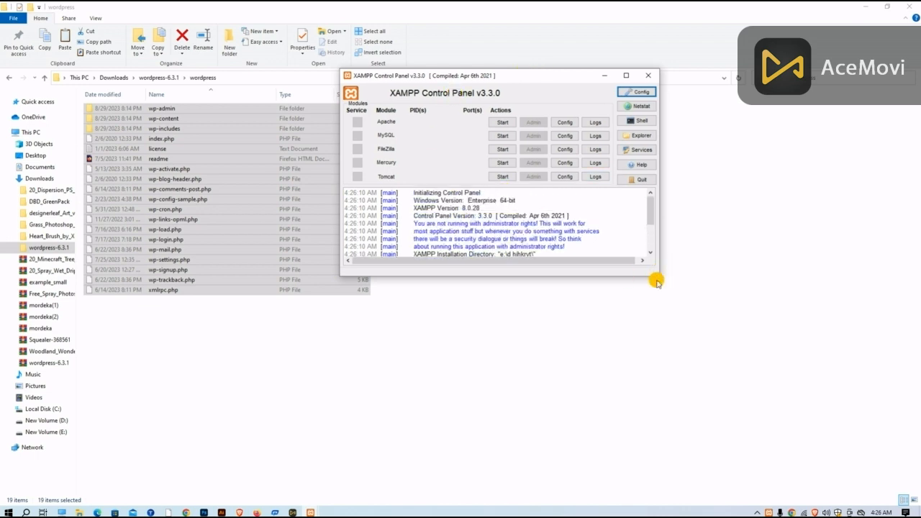
{"action": "left_click_drag", "start_coordinate": [656, 273], "coordinate": [818, 444]}
Step: Close the File Explorer and web browser windows behind the Control Panel, and shift the floating language bar aside
{"action": "left_click", "coordinate": [915, 5]}
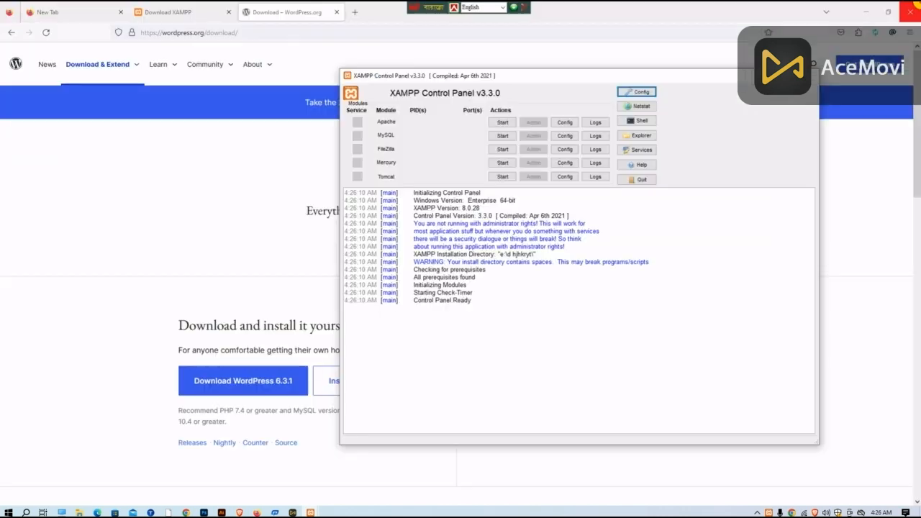
{"action": "left_click", "coordinate": [912, 6]}
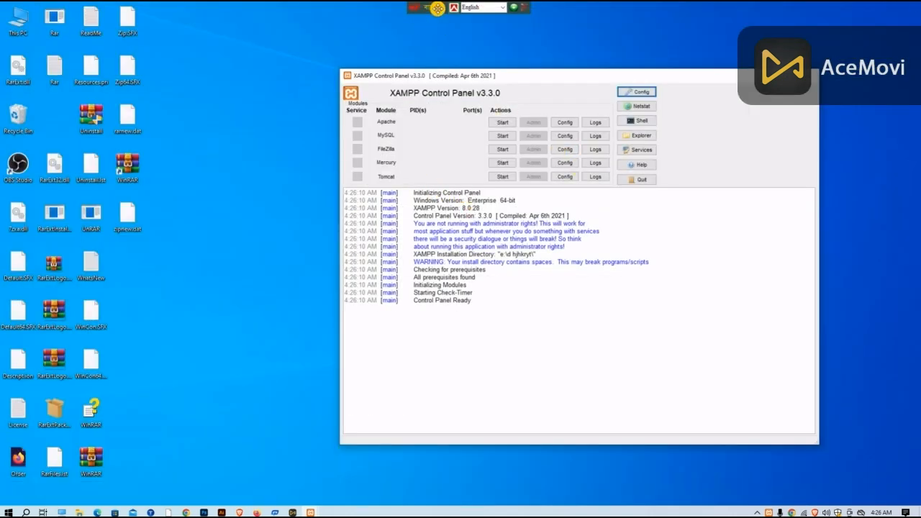
{"action": "left_click_drag", "start_coordinate": [446, 7], "coordinate": [610, 8]}
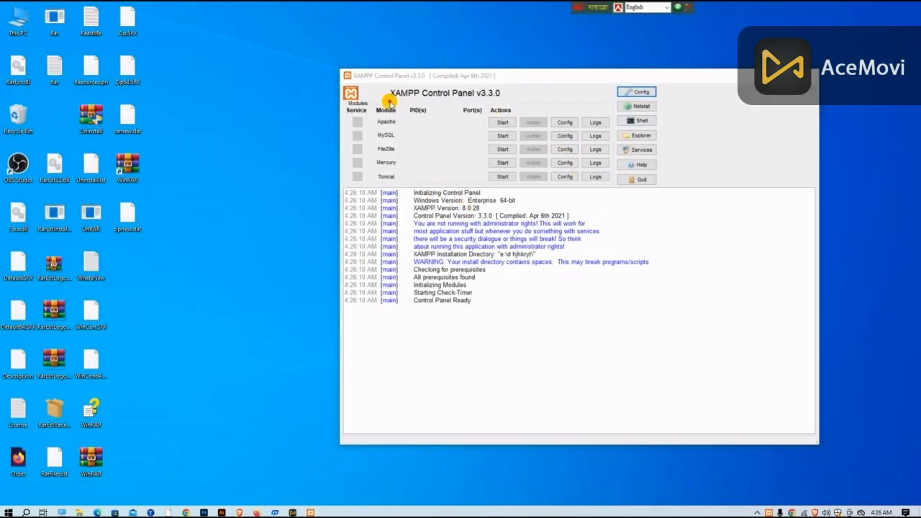
Step: Start the Apache and MySQL modules in the XAMPP Control Panel
{"action": "left_click", "coordinate": [506, 124]}
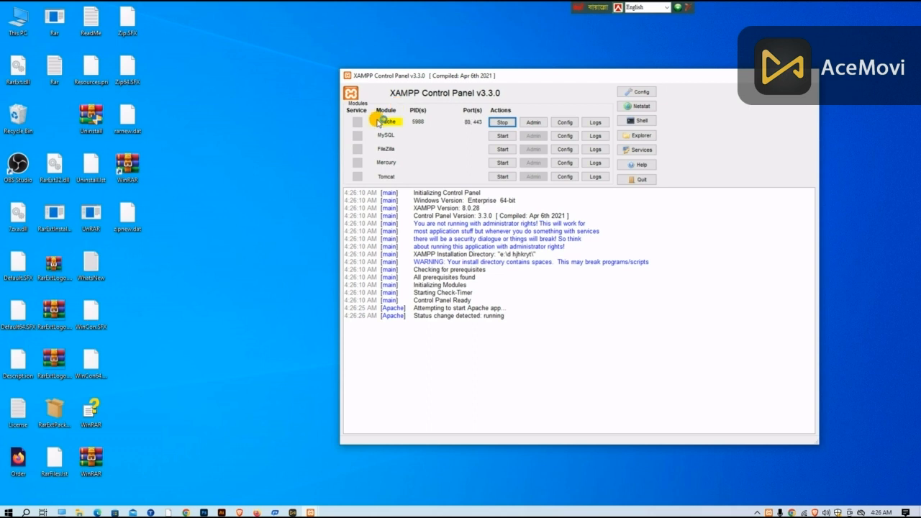
{"action": "left_click", "coordinate": [502, 136]}
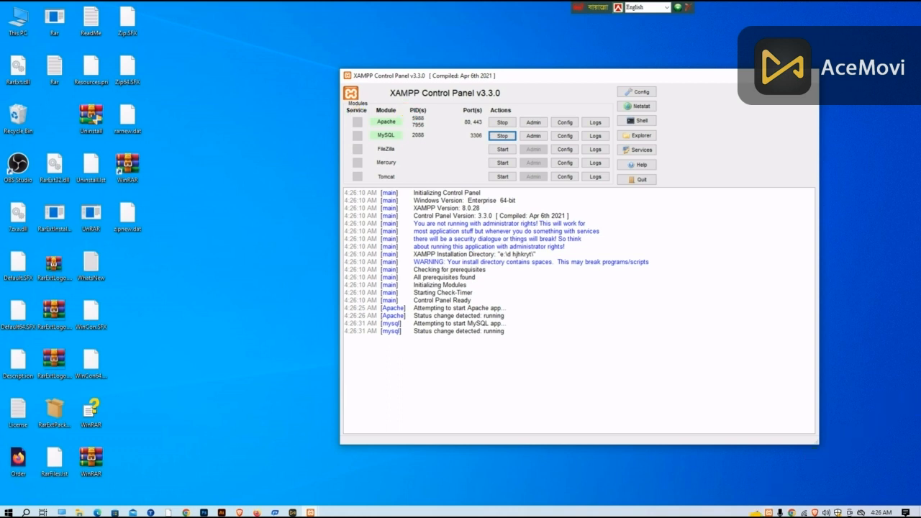
Step: Outline the Apache and MySQL rows in red on a 1055x514 screen capture, and discard the capture
{"action": "left_click", "coordinate": [768, 512]}
{"action": "left_click", "coordinate": [739, 476]}
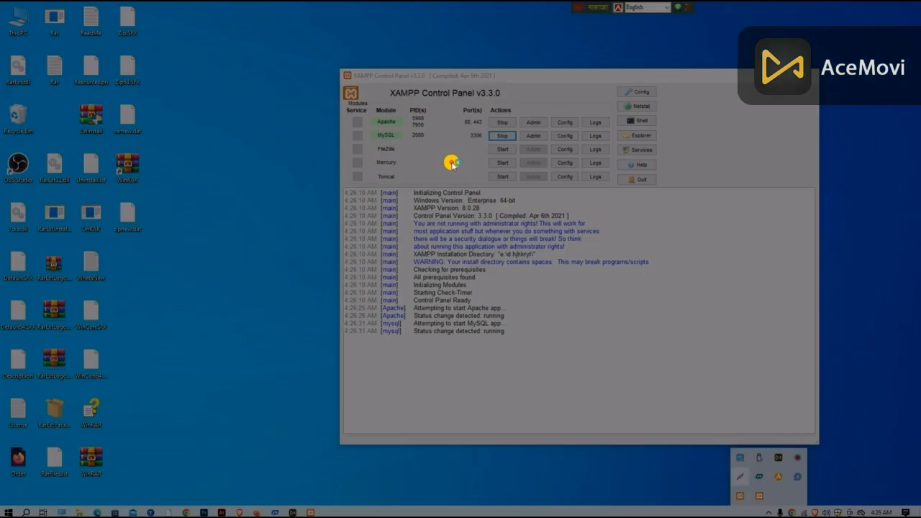
{"action": "left_click_drag", "start_coordinate": [304, 33], "coordinate": [811, 279]}
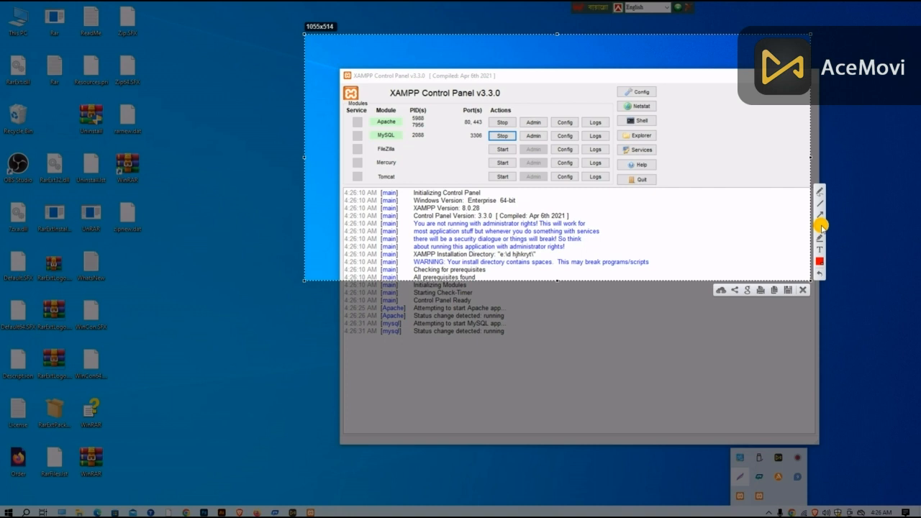
{"action": "left_click_drag", "start_coordinate": [347, 100], "coordinate": [516, 151]}
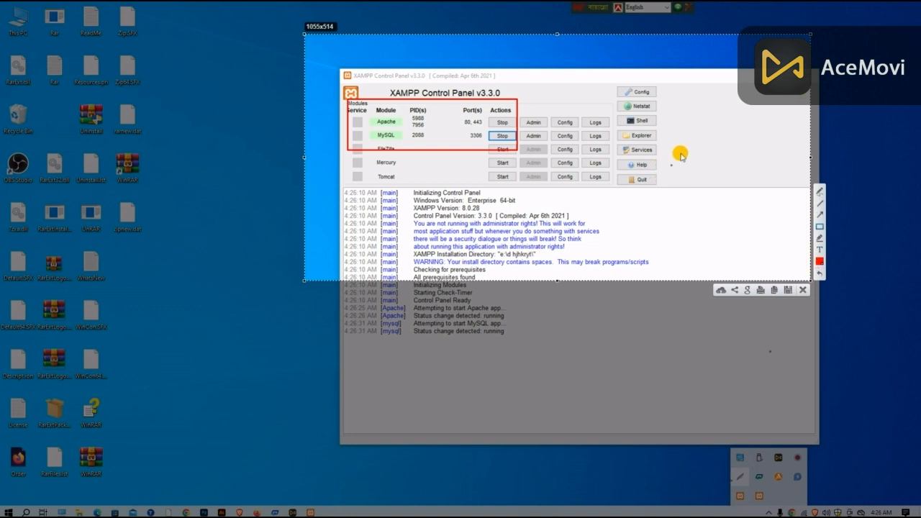
{"action": "left_click", "coordinate": [801, 290]}
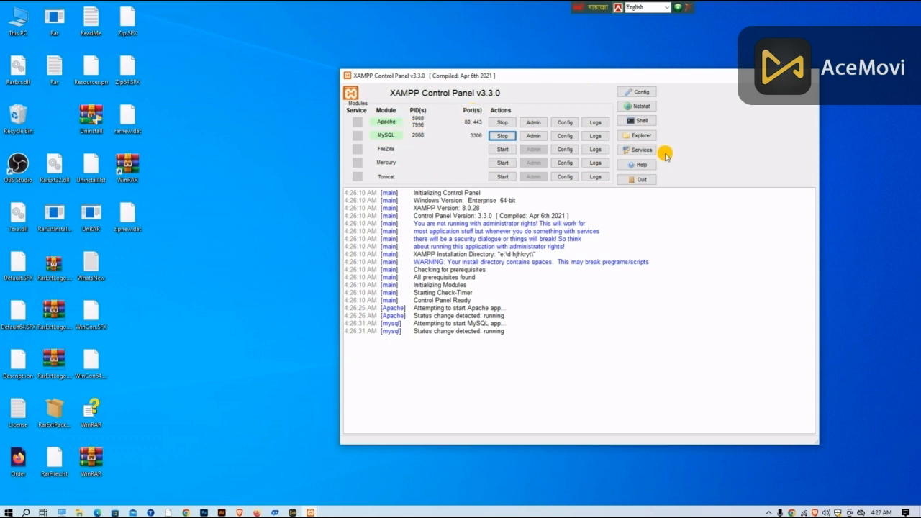
Step: Open the XAMPP installation folder from the Control Panel and go into its htdocs folder
{"action": "left_click", "coordinate": [651, 141]}
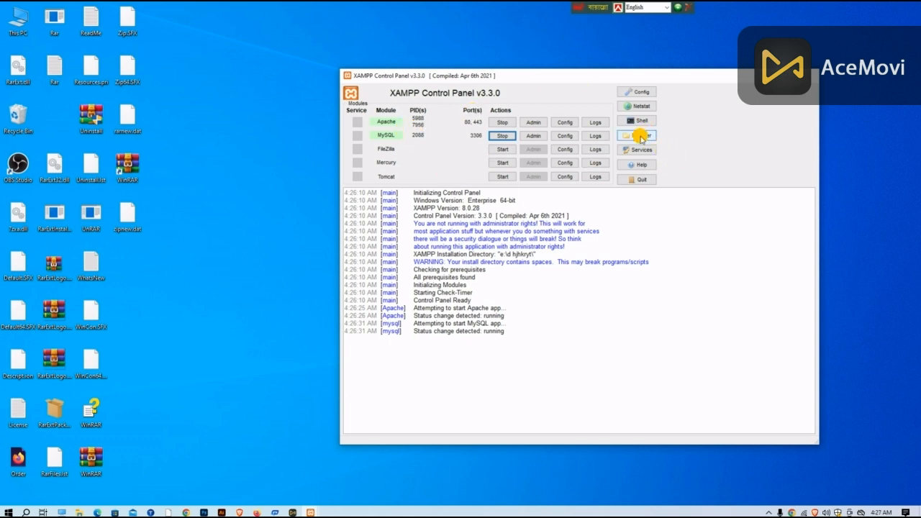
{"action": "left_click", "coordinate": [639, 137]}
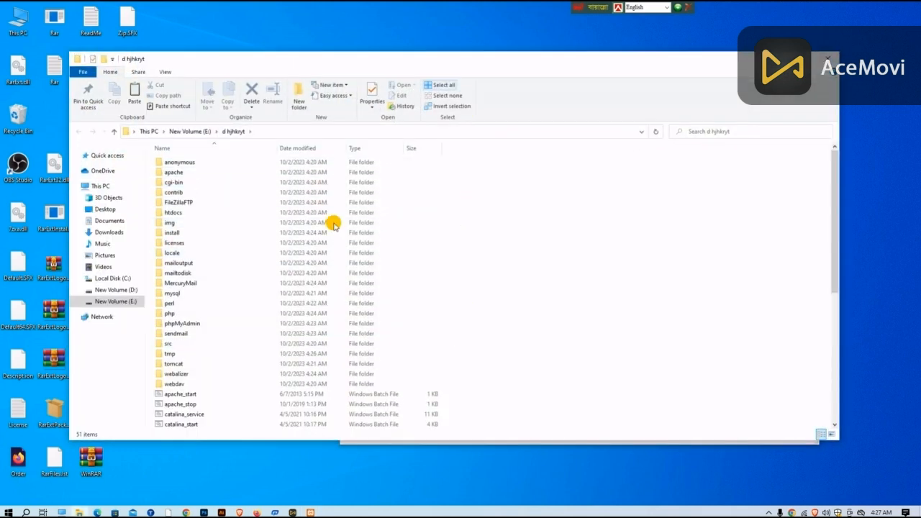
{"action": "scroll", "coordinate": [219, 305], "scroll_direction": "down", "scroll_amount": 7}
{"action": "scroll", "coordinate": [241, 344], "scroll_direction": "up", "scroll_amount": 7}
{"action": "double_click", "coordinate": [206, 216]}
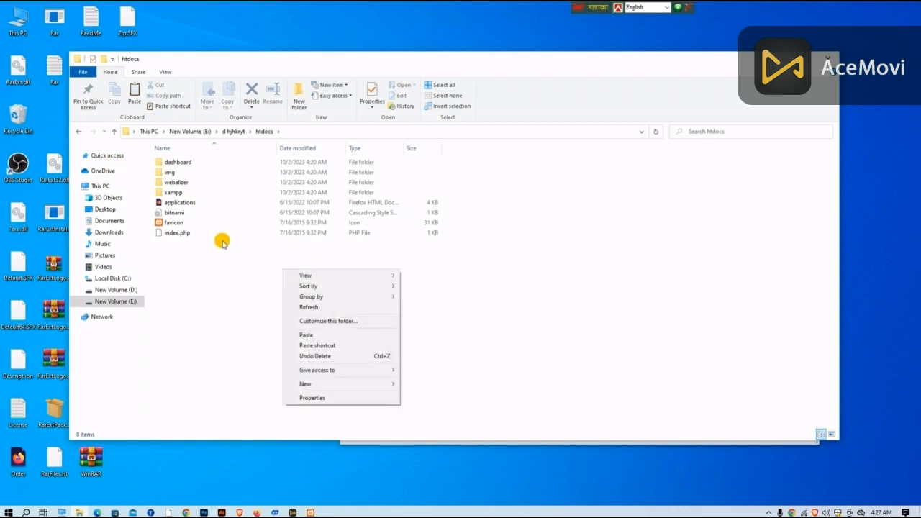
Step: Create a new folder named seo2 in htdocs and open it
{"action": "mouse_move", "coordinate": [316, 387]}
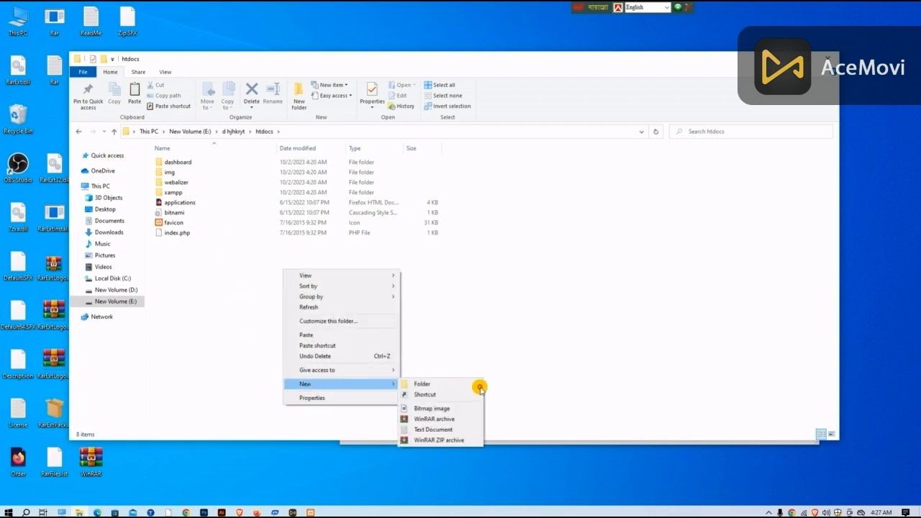
{"action": "left_click", "coordinate": [443, 384]}
{"action": "key", "text": "BackSpace"}
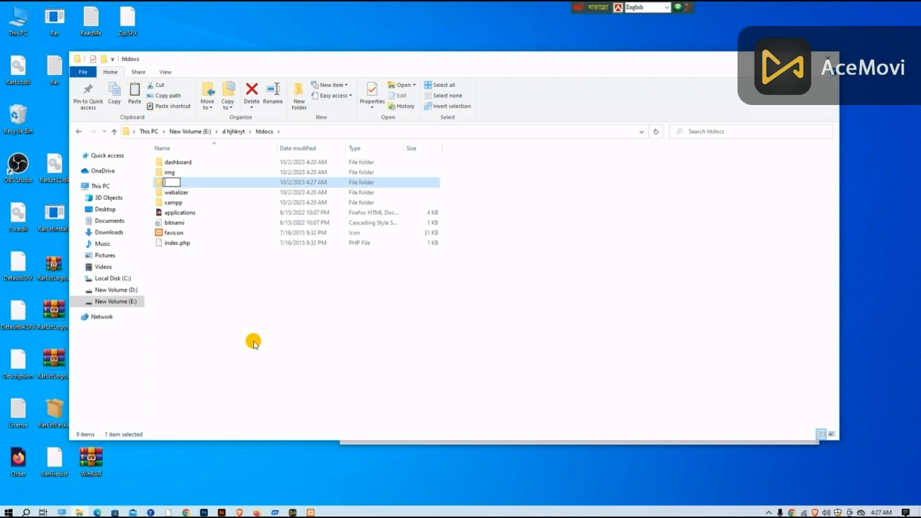
{"action": "type", "text": "seo2"}
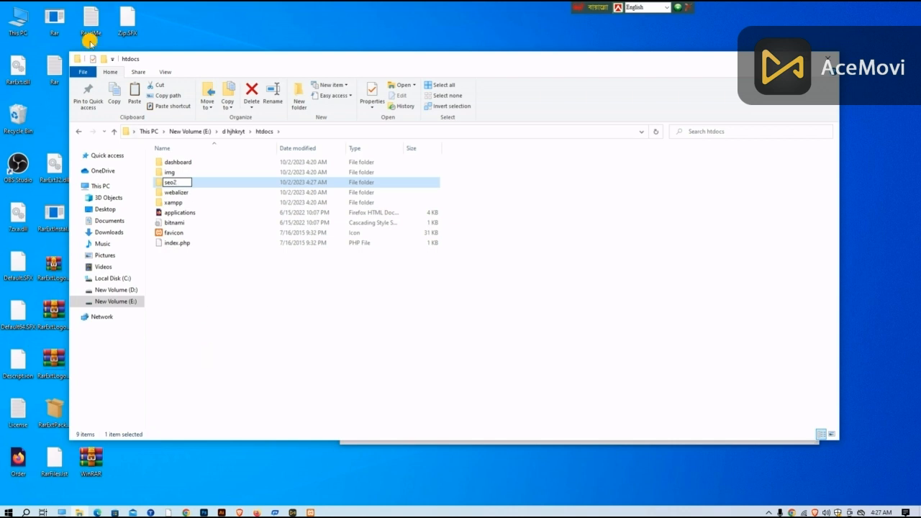
{"action": "key", "text": "Return"}
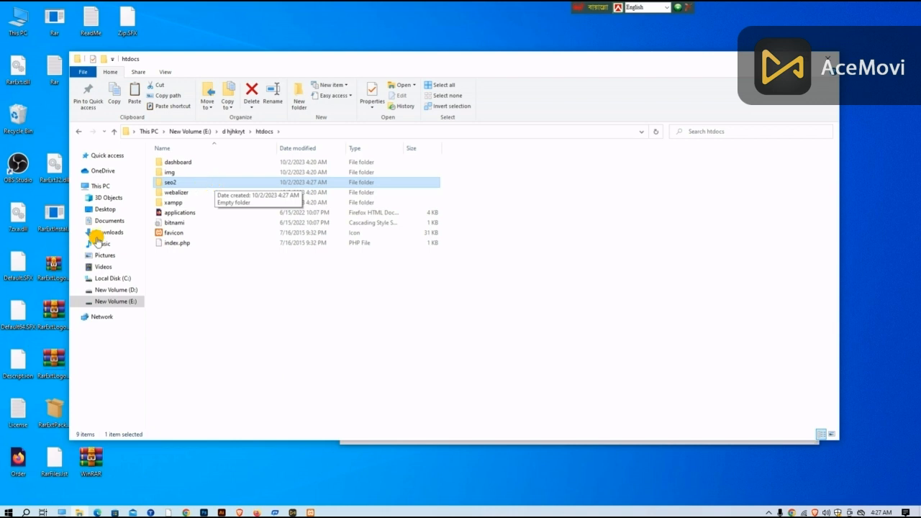
{"action": "double_click", "coordinate": [221, 184]}
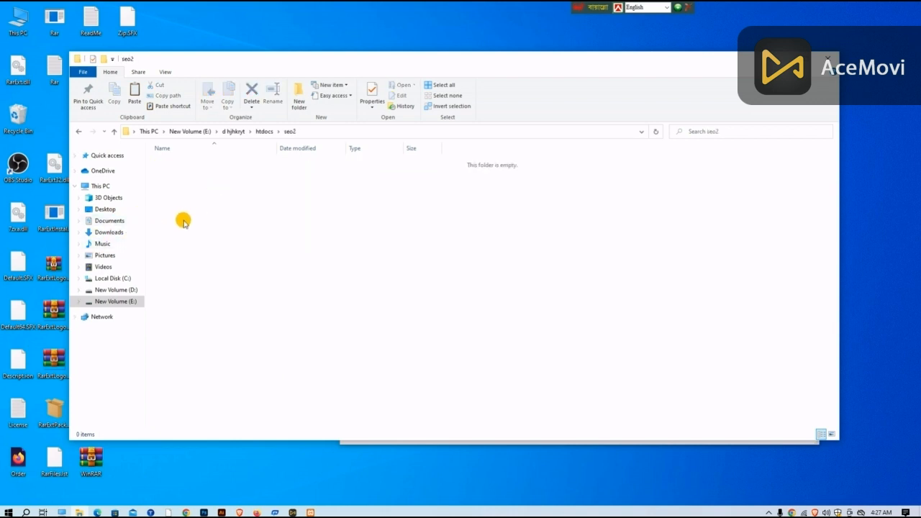
Step: Paste the copied WordPress files into the empty seo2 folder and clear the open windows from the desktop
{"action": "right_click", "coordinate": [238, 247]}
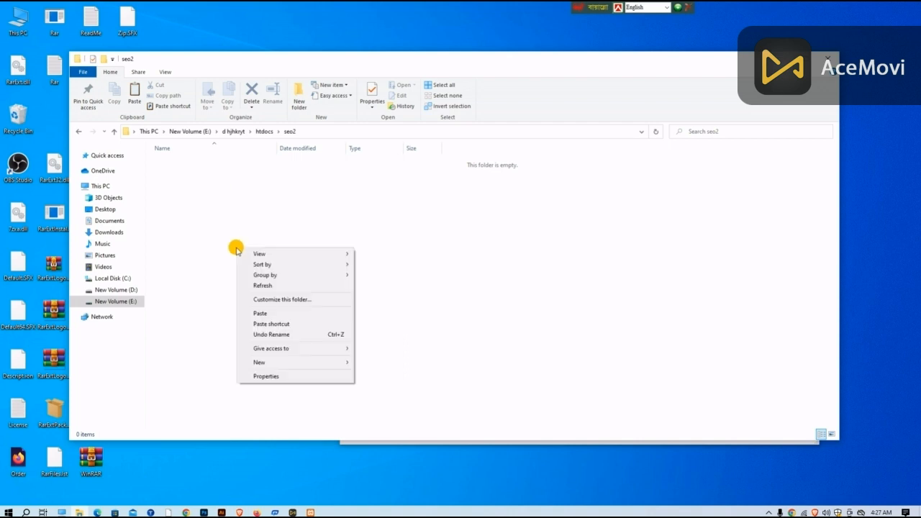
{"action": "left_click", "coordinate": [239, 231]}
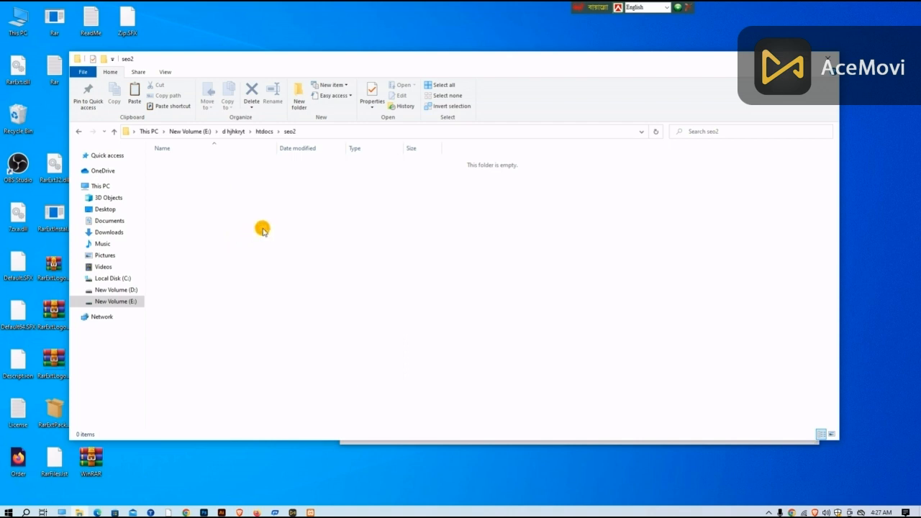
{"action": "key", "text": "ctrl+v"}
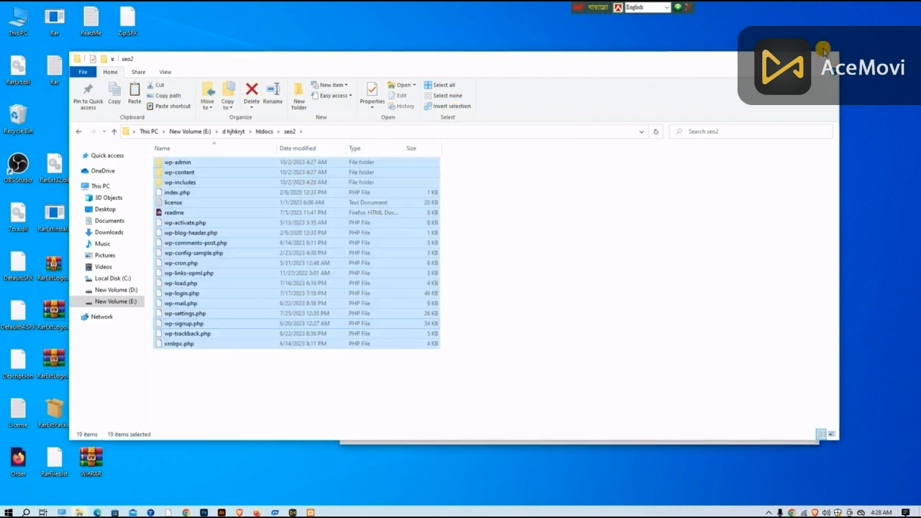
{"action": "left_click", "coordinate": [826, 59]}
{"action": "left_click", "coordinate": [776, 76]}
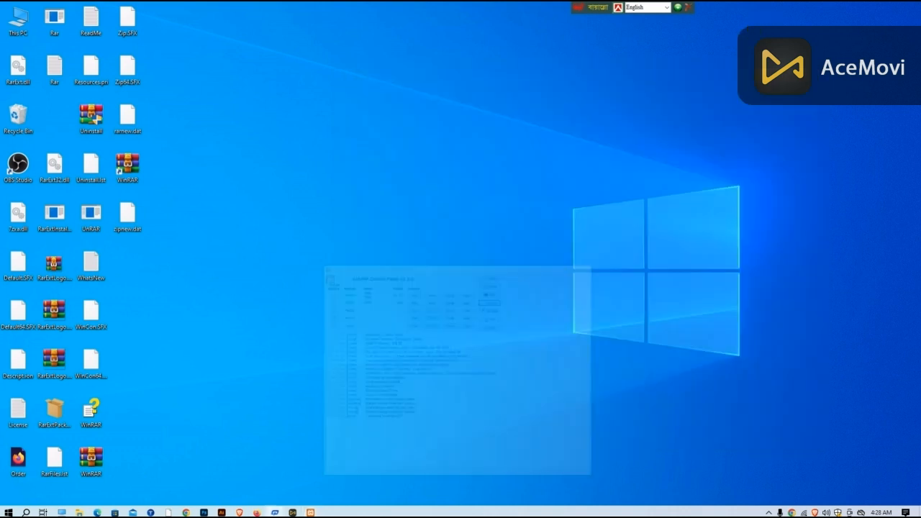
Step: Switch to the Brave browser and close all its old tabs, including the localhost/seo page
{"action": "left_click", "coordinate": [9, 512]}
{"action": "left_click", "coordinate": [440, 362]}
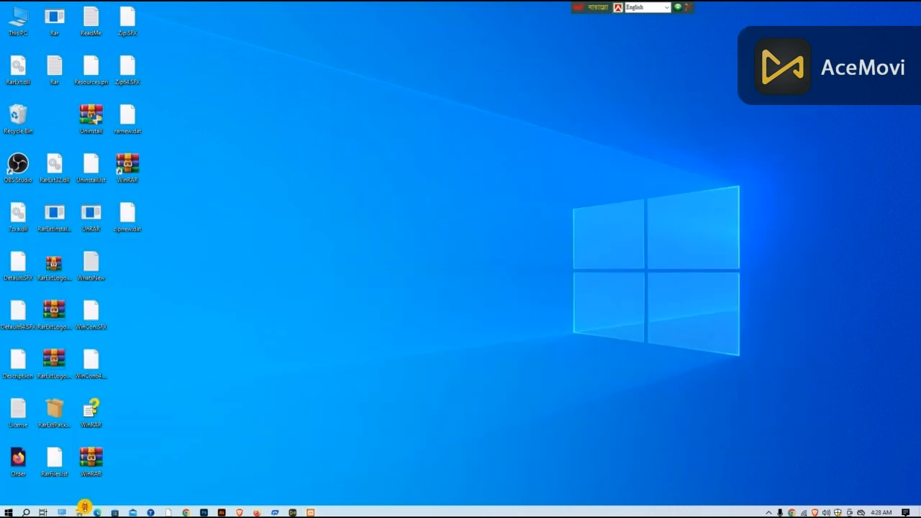
{"action": "left_click", "coordinate": [238, 512]}
{"action": "left_click", "coordinate": [344, 9]}
{"action": "left_click", "coordinate": [224, 9]}
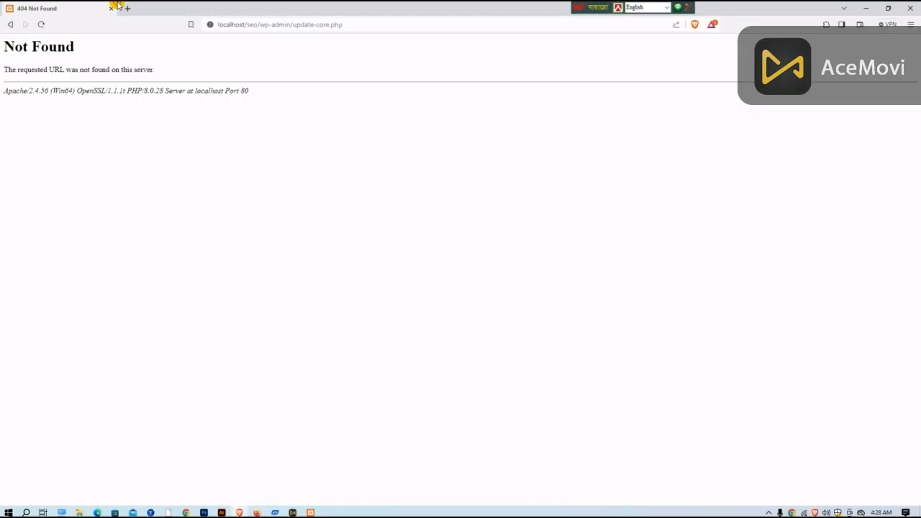
{"action": "left_click", "coordinate": [111, 8]}
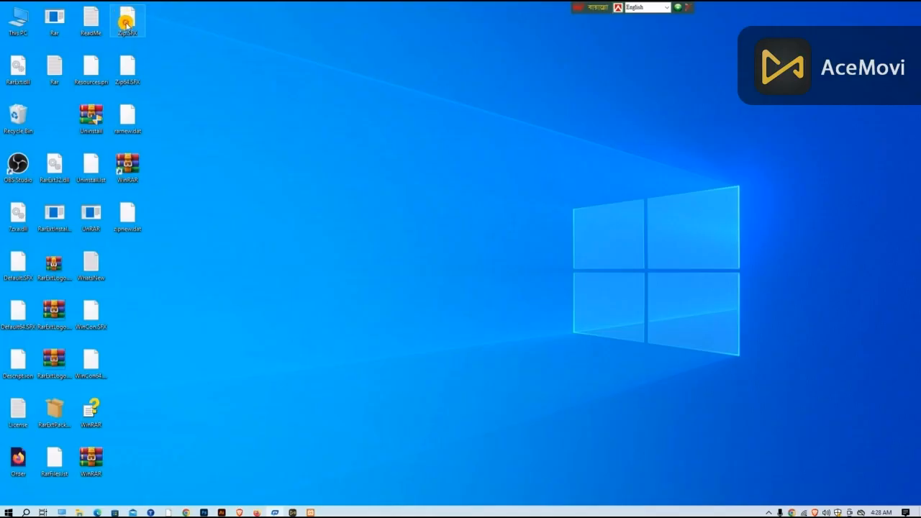
Step: Load localhost/seo2 in a fresh Brave window and continue the WordPress setup in English (United States)
{"action": "left_click", "coordinate": [238, 511]}
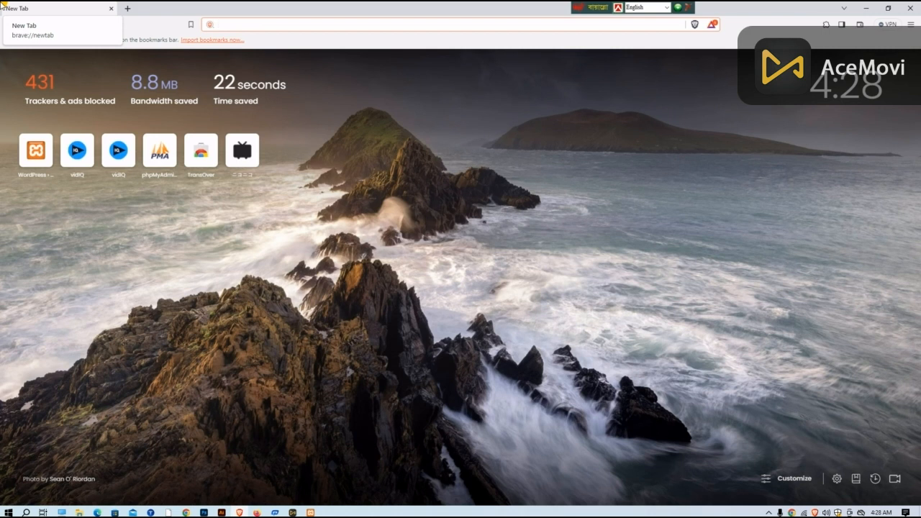
{"action": "type", "text": "loca"}
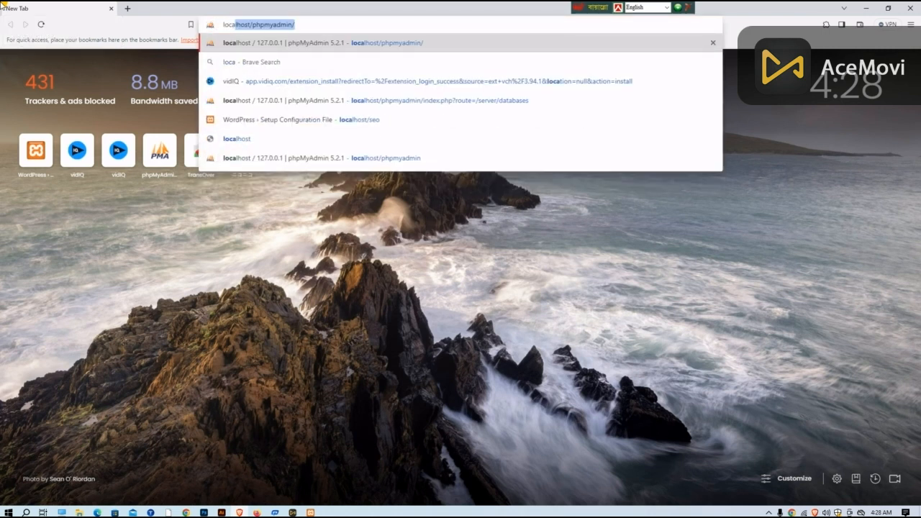
{"action": "type", "text": "l"}
{"action": "type", "text": "h"}
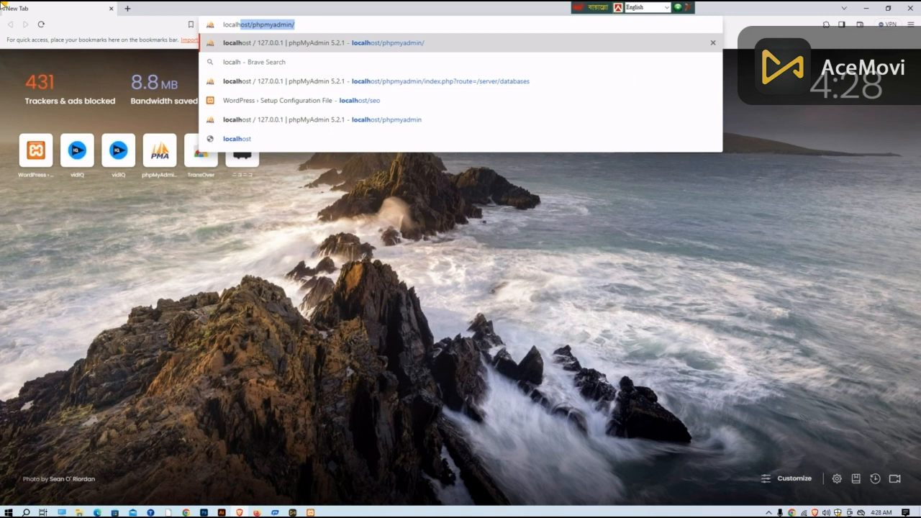
{"action": "type", "text": "ost"}
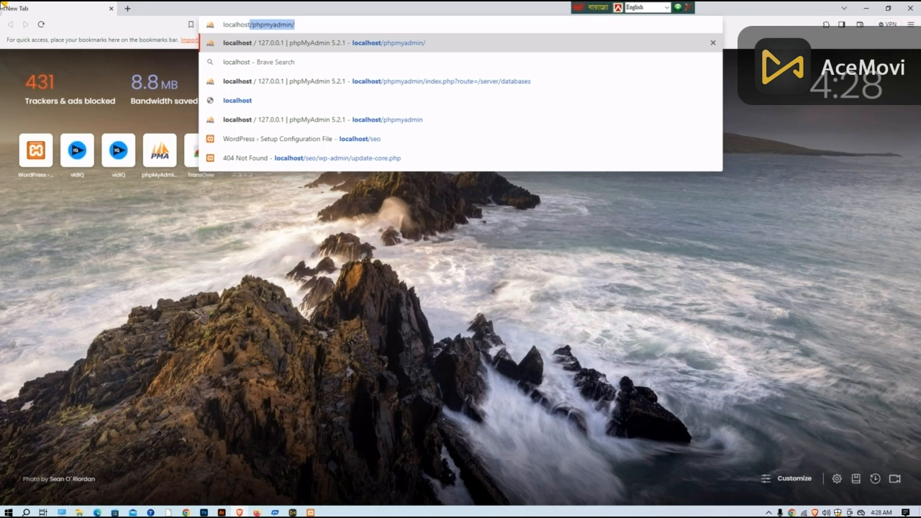
{"action": "type", "text": "/"}
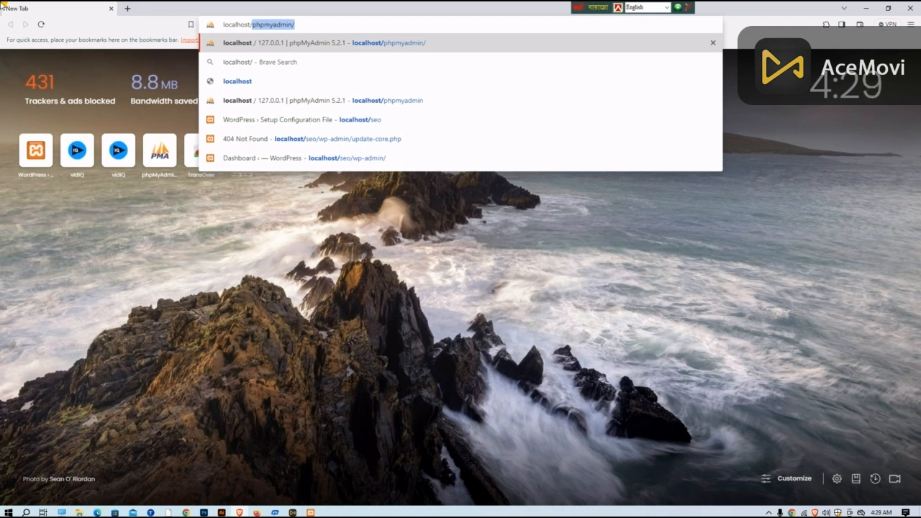
{"action": "type", "text": "seo2"}
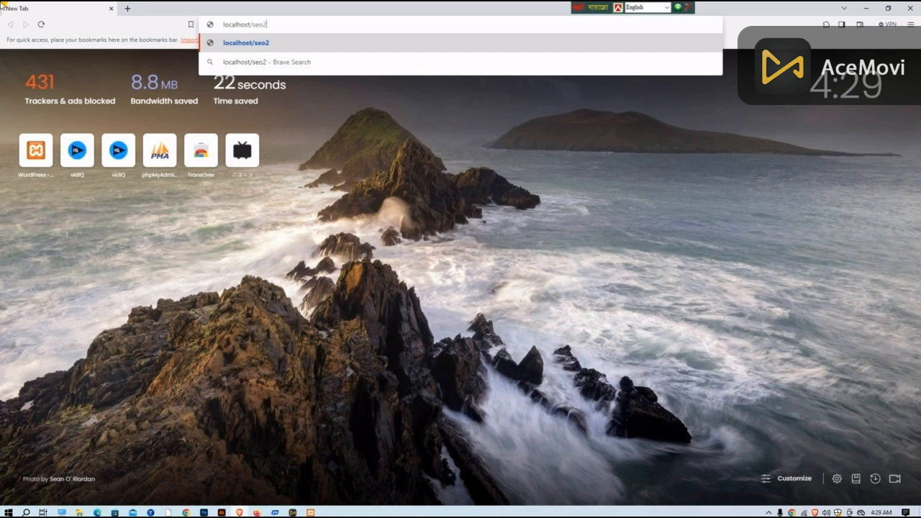
{"action": "key", "text": "Return"}
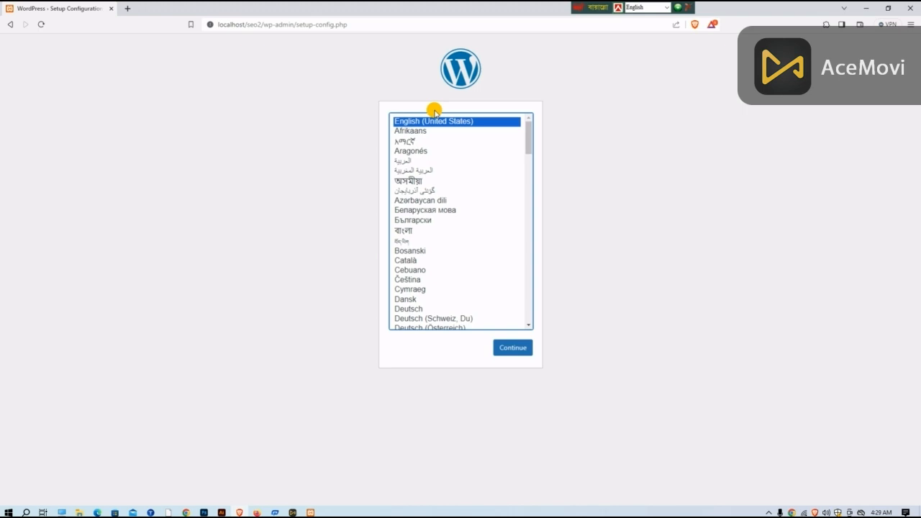
{"action": "left_click", "coordinate": [512, 349]}
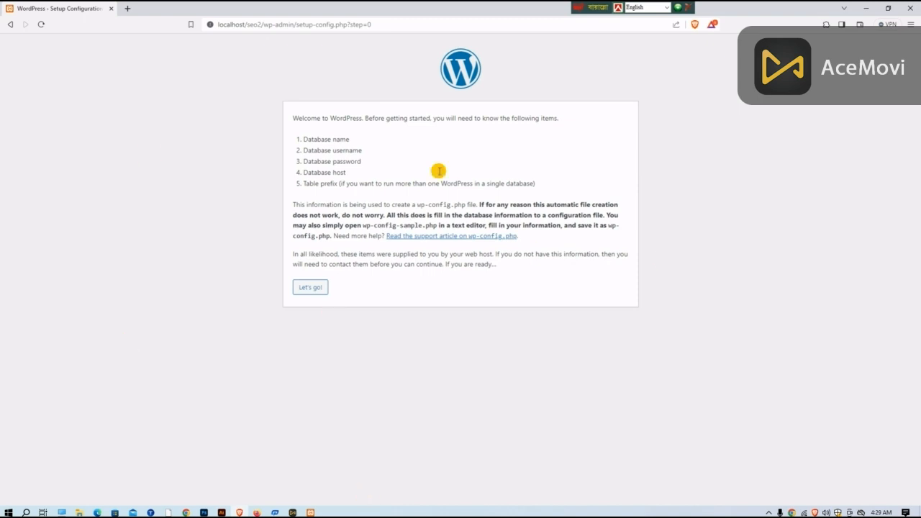
Step: Load localhost/phpmyadmin/ in a new browser tab
{"action": "left_click", "coordinate": [128, 9]}
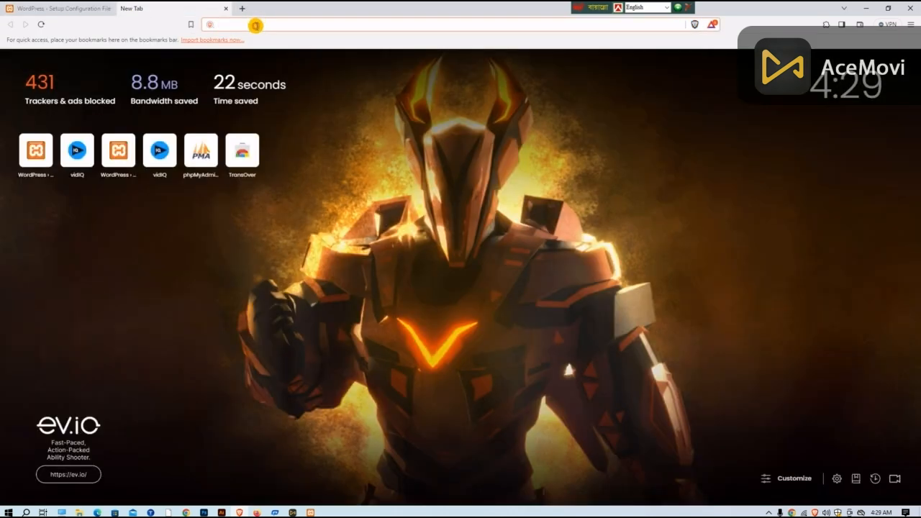
{"action": "type", "text": "l"}
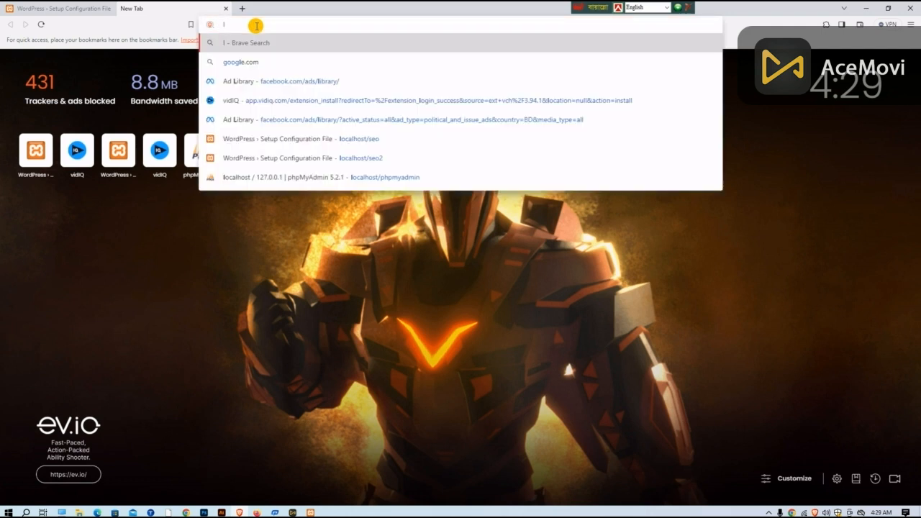
{"action": "type", "text": "oca"}
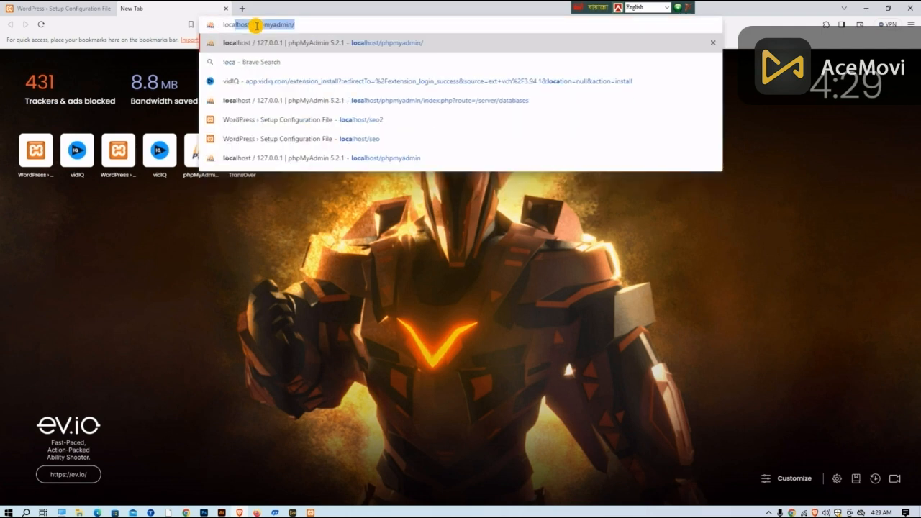
{"action": "type", "text": "lhost"}
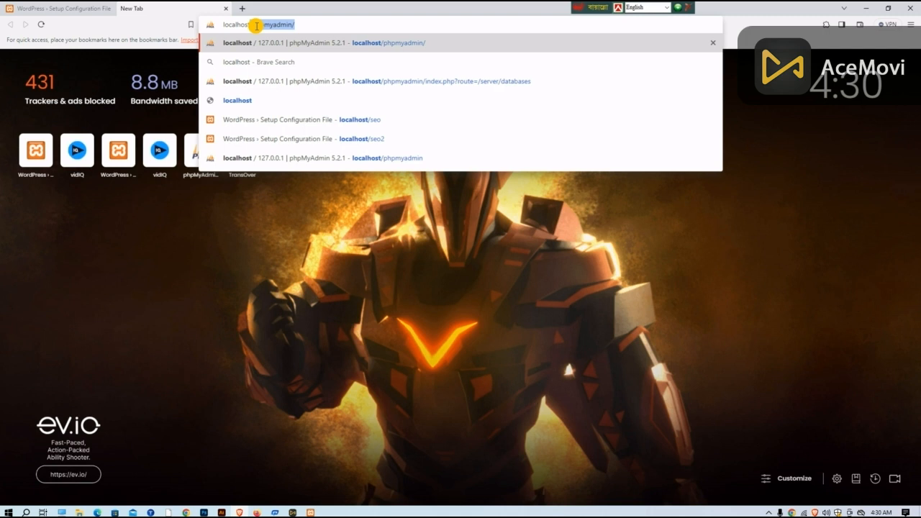
{"action": "left_click", "coordinate": [319, 27]}
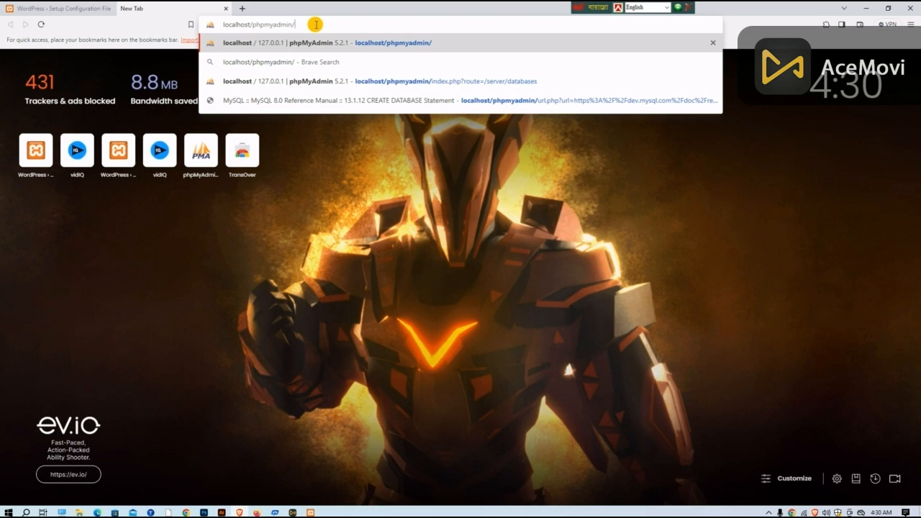
{"action": "key", "text": "Return"}
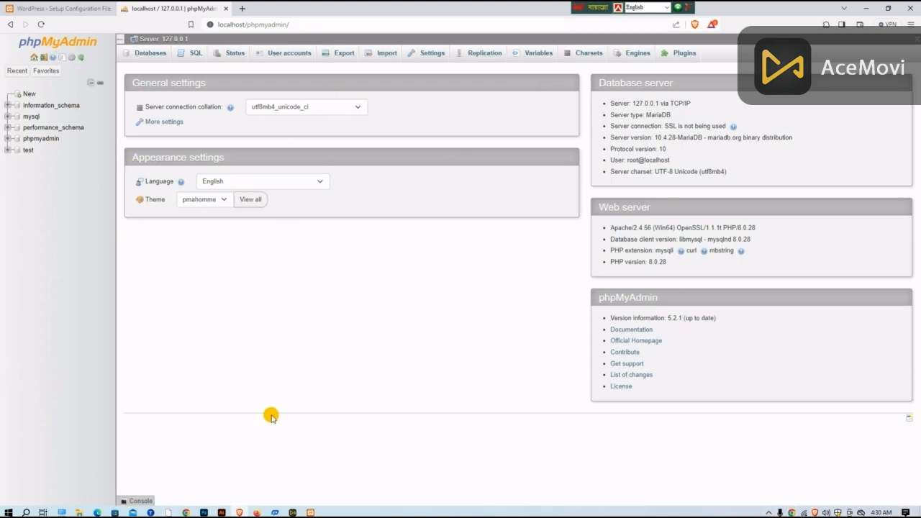
Step: Create a new database named seo2 in phpMyAdmin with the collation selection set to the generic Collation entry
{"action": "left_click", "coordinate": [25, 94]}
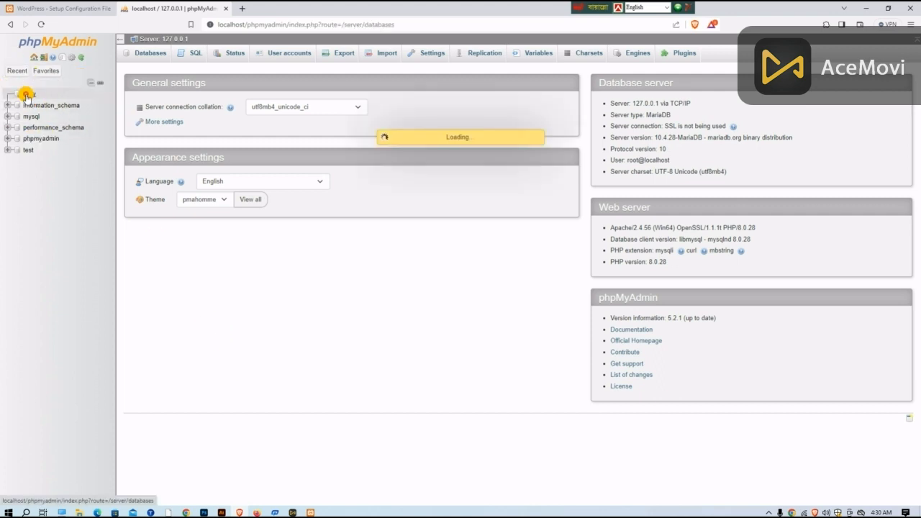
{"action": "left_click", "coordinate": [184, 133]}
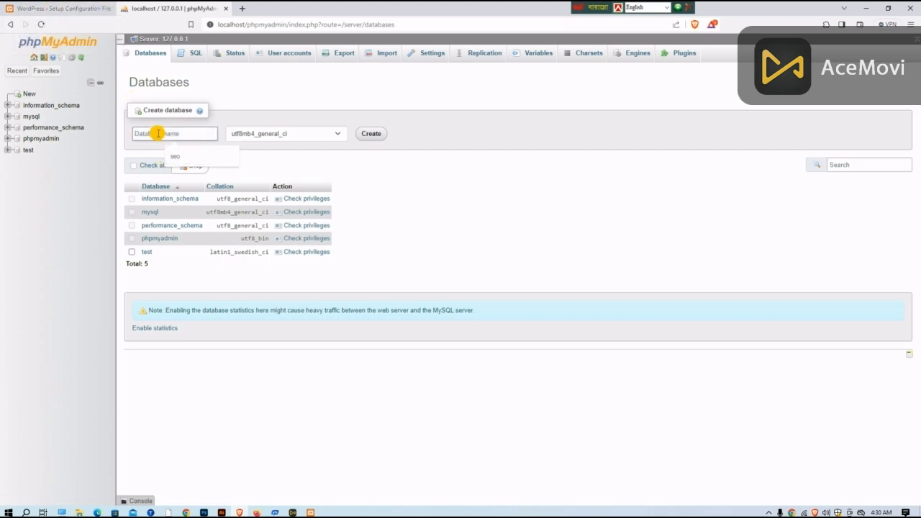
{"action": "type", "text": "seo2"}
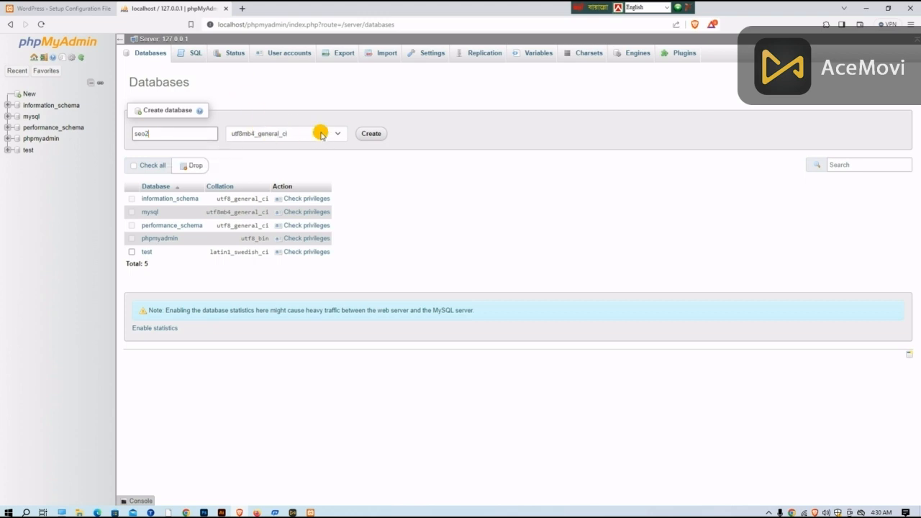
{"action": "scroll", "coordinate": [334, 189], "scroll_direction": "up", "scroll_amount": 8}
{"action": "left_click", "coordinate": [359, 181]}
{"action": "left_click", "coordinate": [341, 132]}
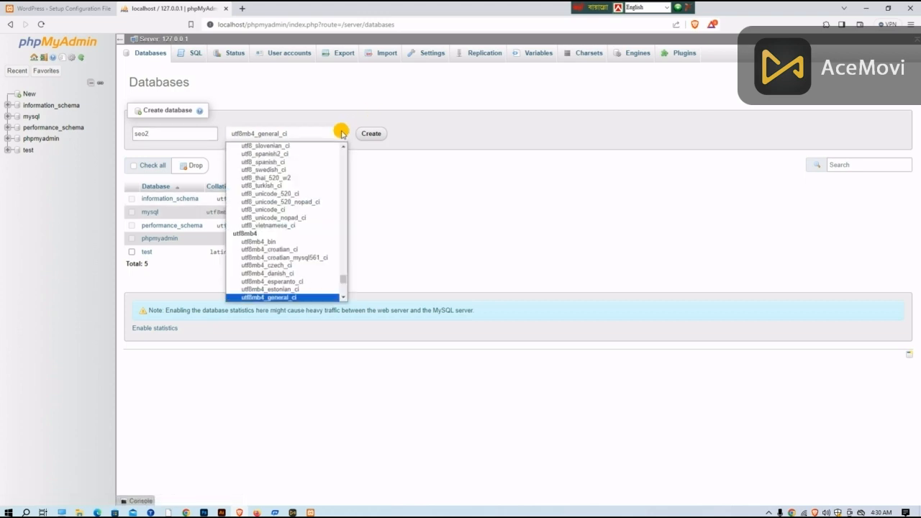
{"action": "scroll", "coordinate": [339, 208], "scroll_direction": "up", "scroll_amount": 8}
{"action": "scroll", "coordinate": [341, 189], "scroll_direction": "up", "scroll_amount": 10}
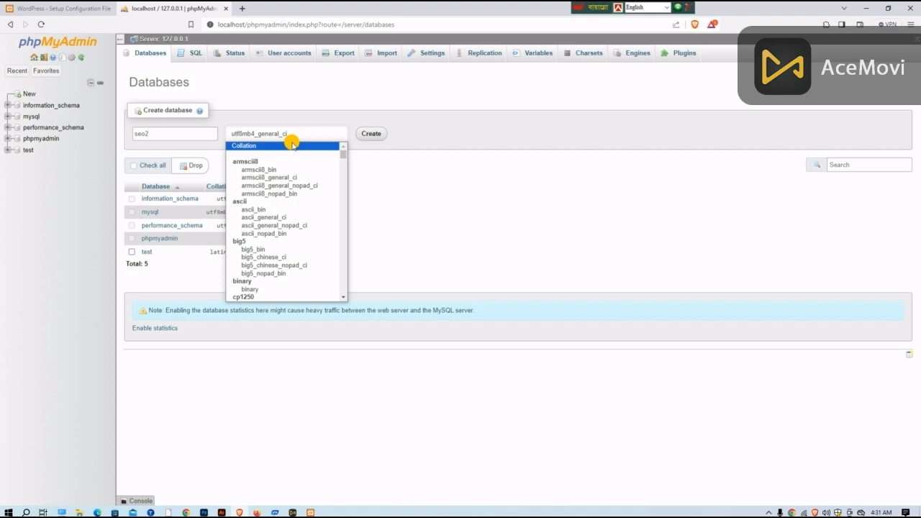
{"action": "left_click", "coordinate": [293, 144]}
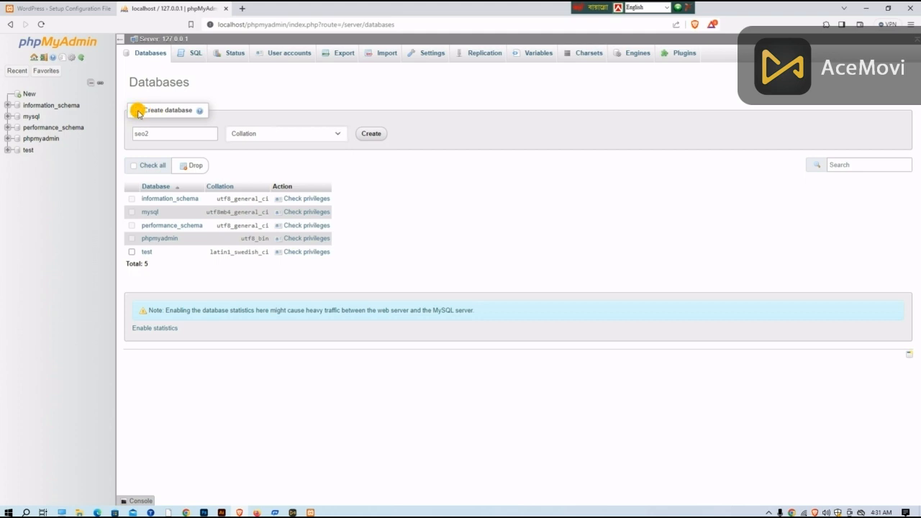
{"action": "left_click", "coordinate": [199, 110]}
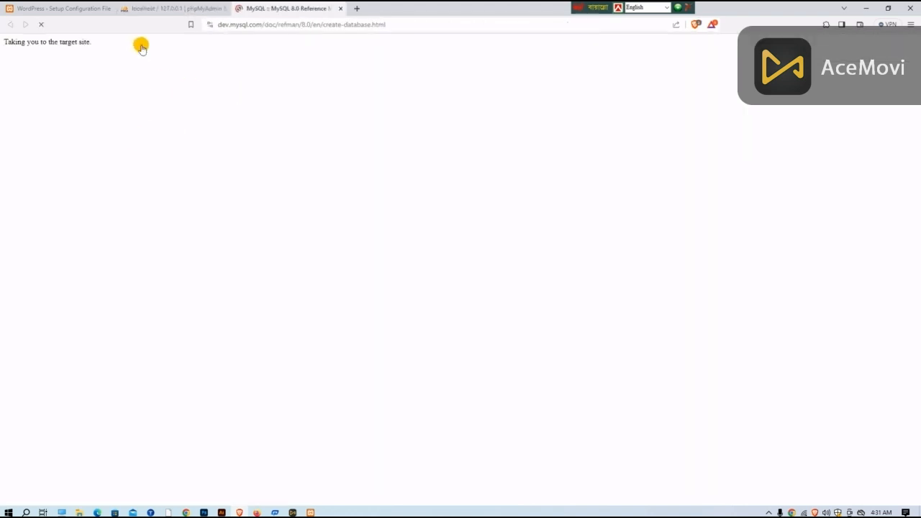
{"action": "left_click", "coordinate": [169, 8]}
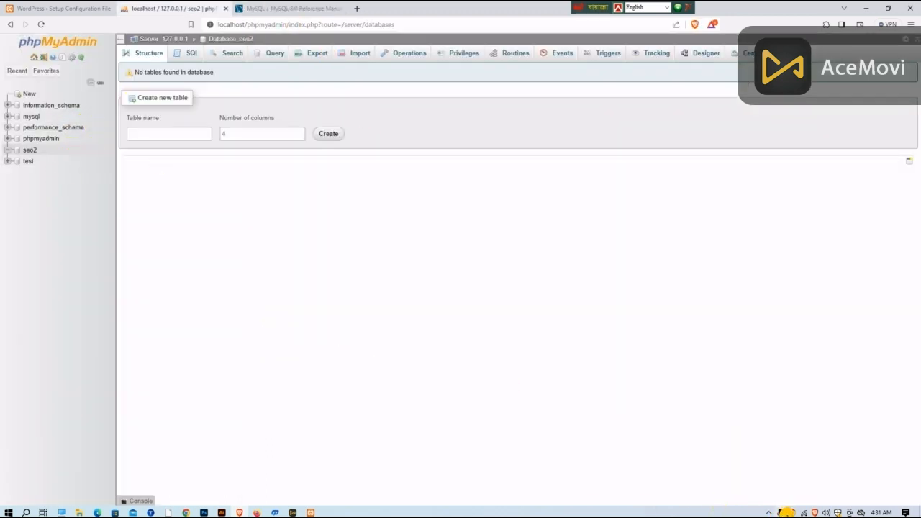
Step: Outline the seo2 database entry in red on a 245x448 screen capture, and discard the capture
{"action": "left_click", "coordinate": [769, 512]}
{"action": "left_click", "coordinate": [755, 494]}
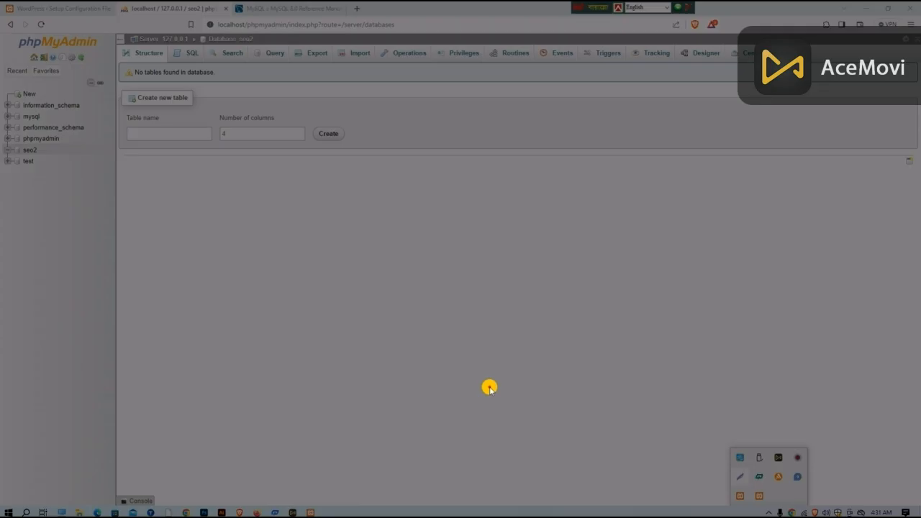
{"action": "left_click_drag", "start_coordinate": [1, 48], "coordinate": [118, 263]}
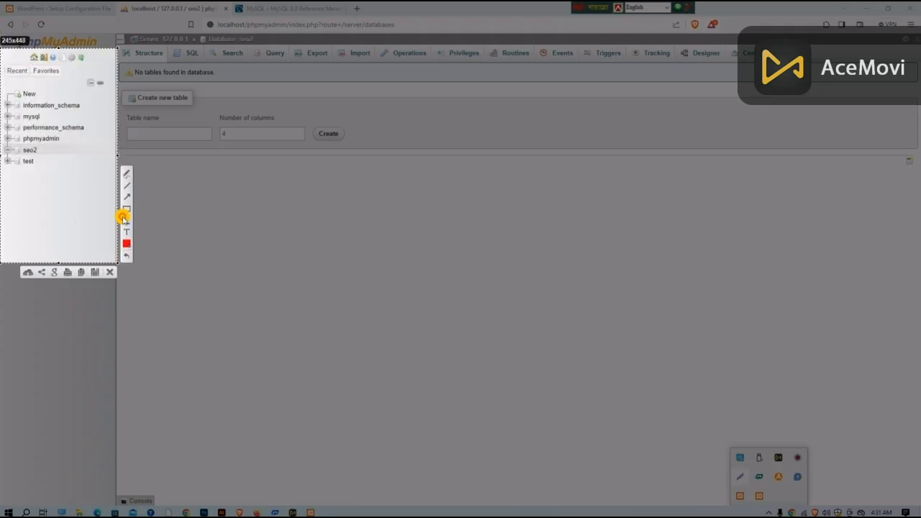
{"action": "left_click", "coordinate": [127, 208]}
{"action": "left_click_drag", "start_coordinate": [17, 147], "coordinate": [48, 154]}
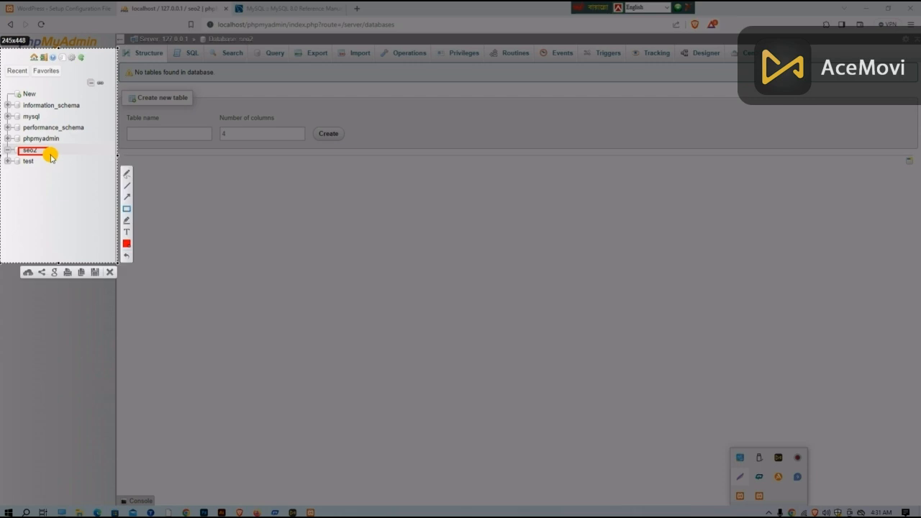
{"action": "left_click", "coordinate": [109, 273]}
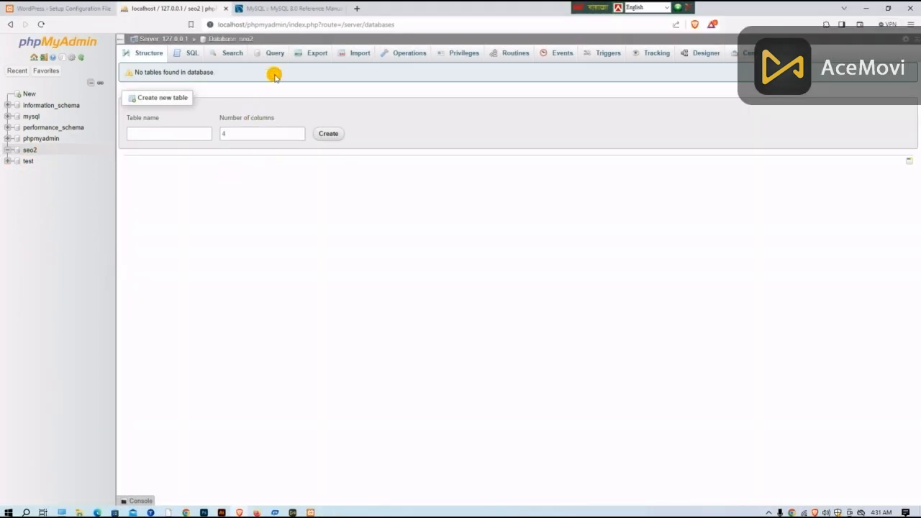
Step: Close the MySQL 8.0 Reference Manual tab and return to the WordPress setup page
{"action": "left_click", "coordinate": [346, 8]}
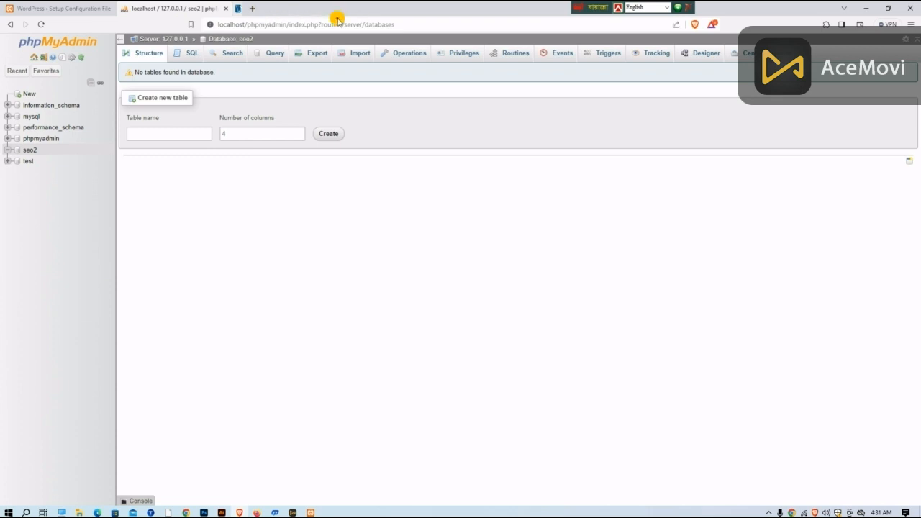
{"action": "left_click", "coordinate": [56, 9]}
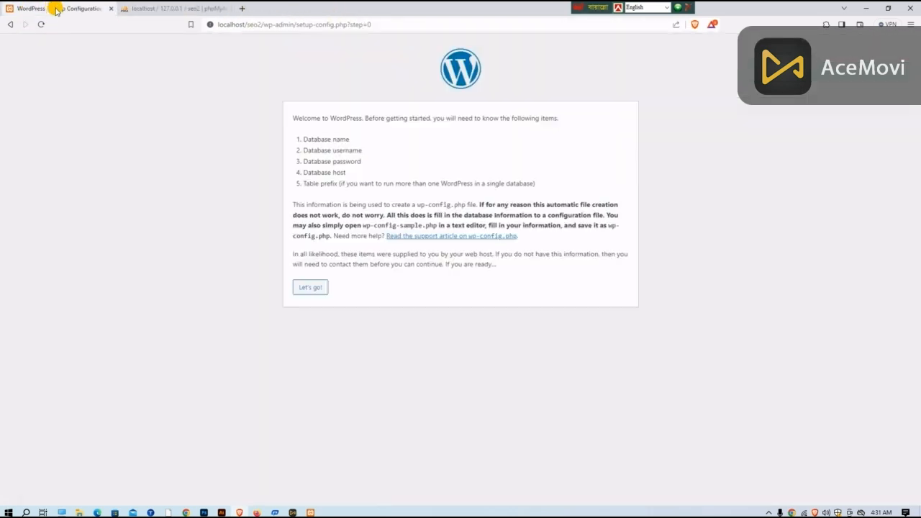
Step: Start the WordPress database configuration and set the database name to seo2
{"action": "left_click", "coordinate": [307, 292]}
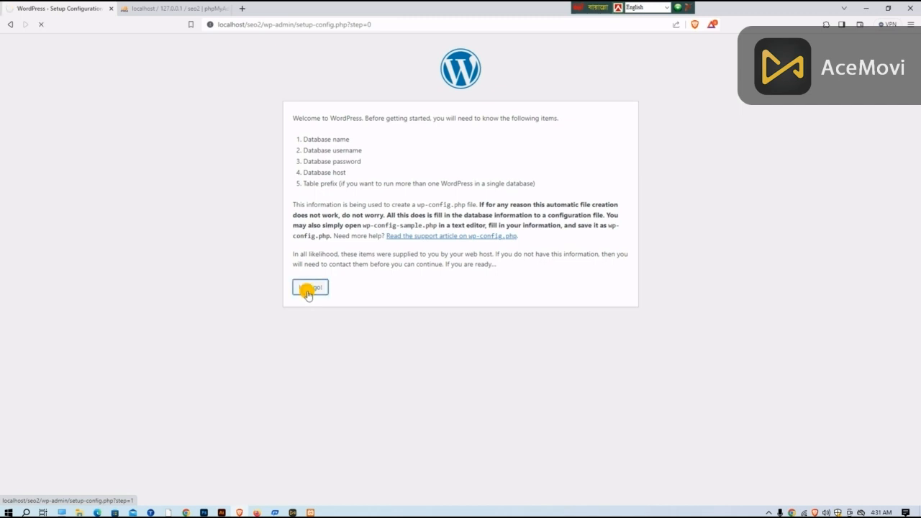
{"action": "left_click", "coordinate": [388, 141]}
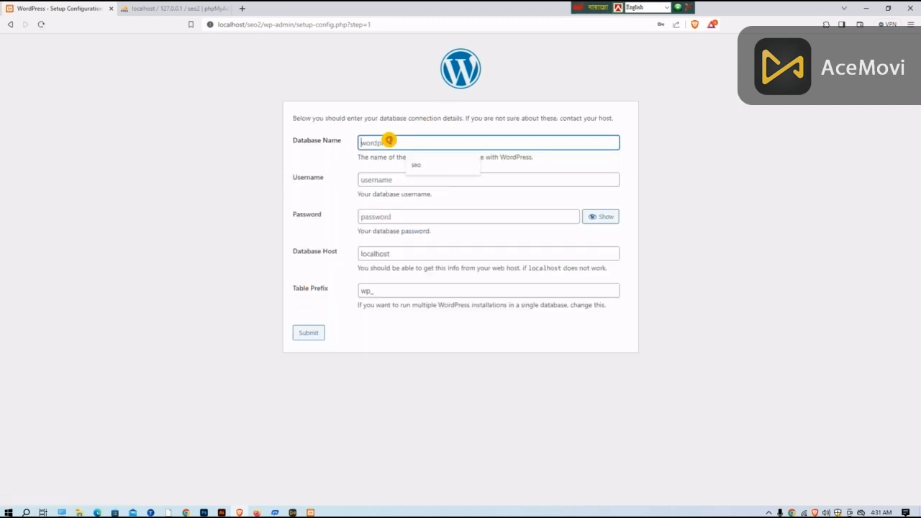
{"action": "left_click", "coordinate": [371, 179]}
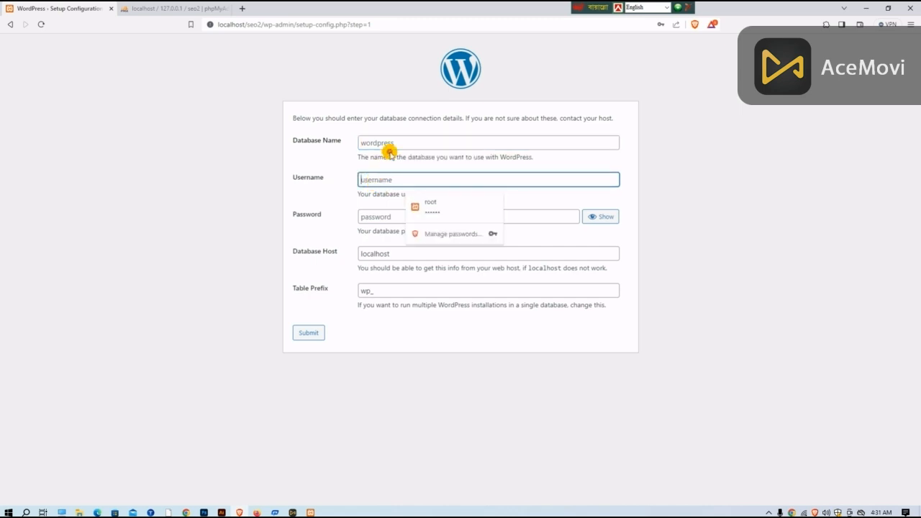
{"action": "left_click", "coordinate": [384, 143]}
{"action": "left_click", "coordinate": [407, 170]}
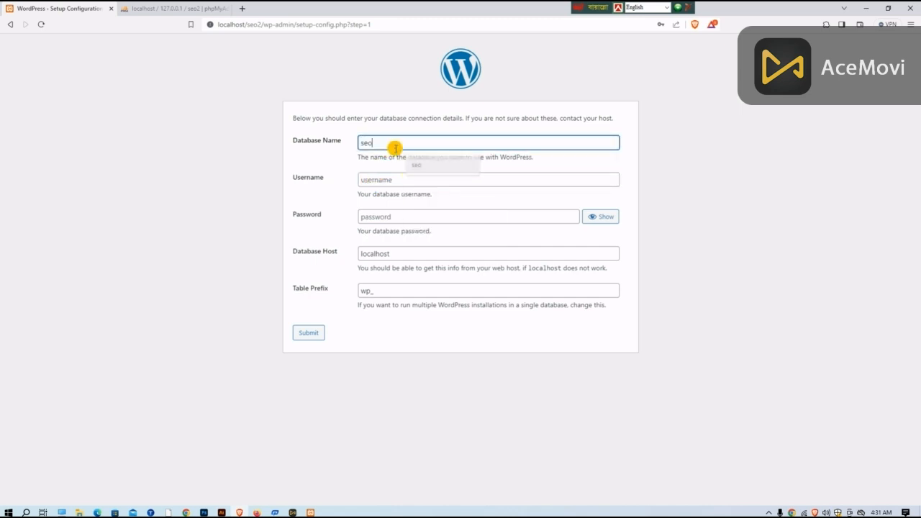
{"action": "type", "text": "2"}
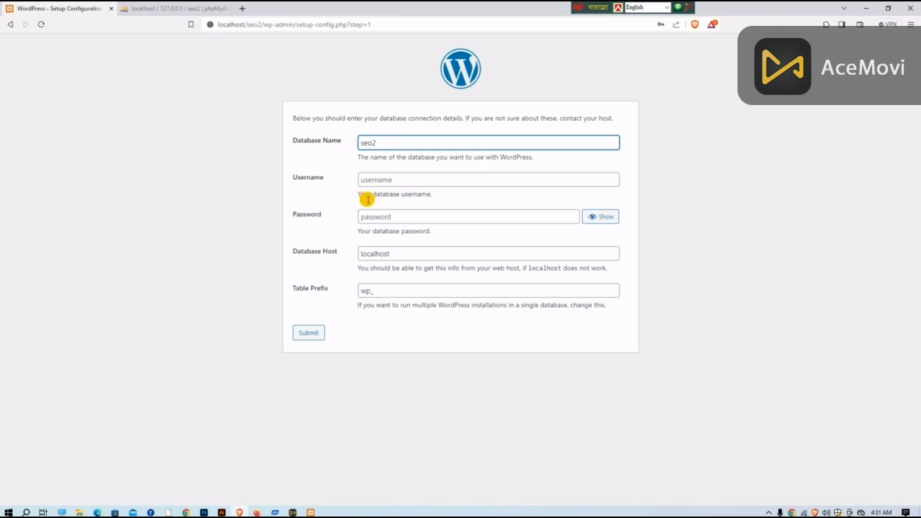
Step: Enter the database username and database password, and submit the connection details
{"action": "left_click", "coordinate": [379, 181]}
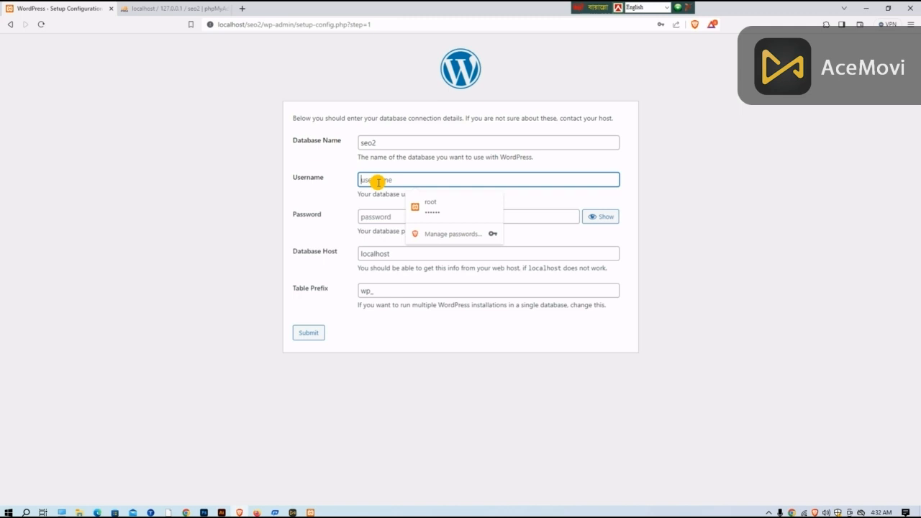
{"action": "type", "text": "sa"}
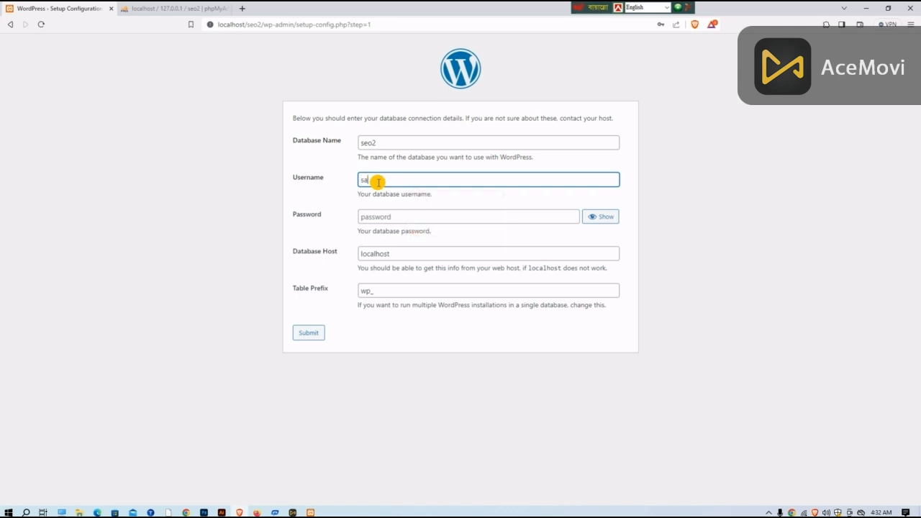
{"action": "type", "text": "rkar"}
{"action": "left_click", "coordinate": [389, 216]}
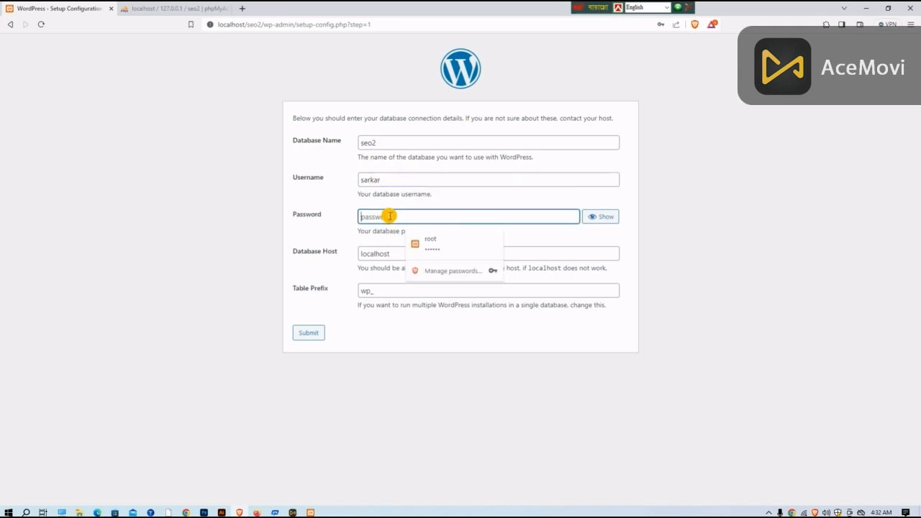
{"action": "type", "text": "••"}
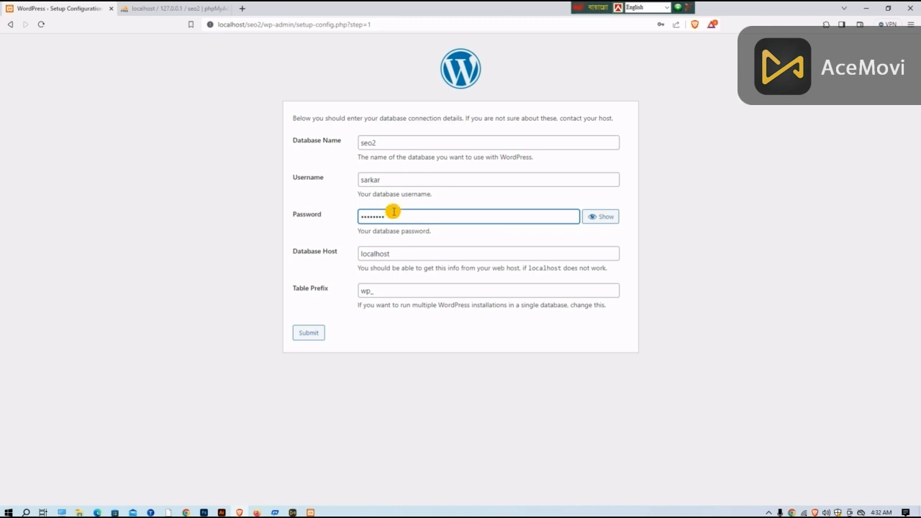
{"action": "left_click", "coordinate": [310, 333]}
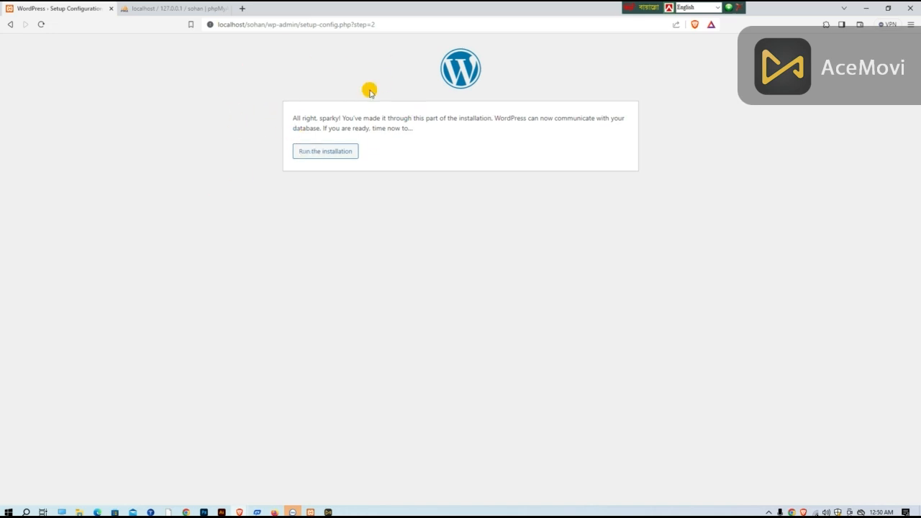
Step: Run the WordPress installation, fill in the site title and set the username to root
{"action": "left_click", "coordinate": [325, 146]}
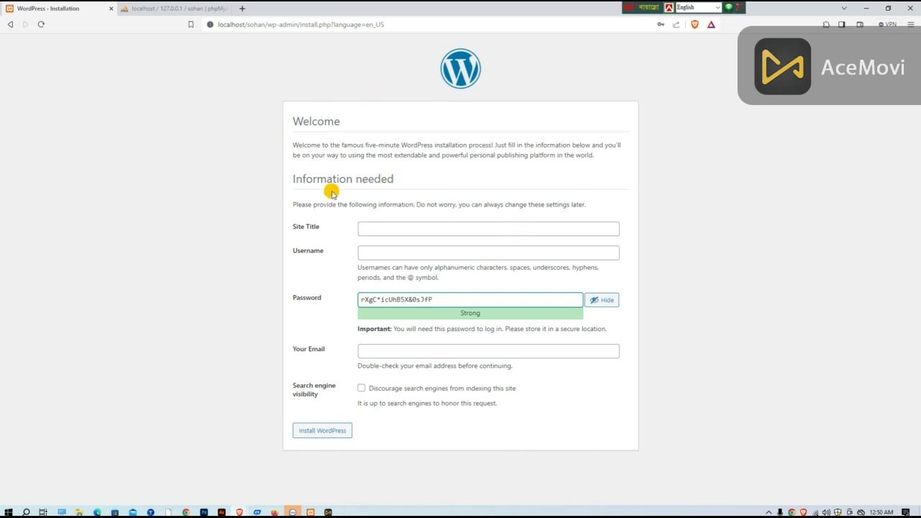
{"action": "left_click", "coordinate": [372, 251]}
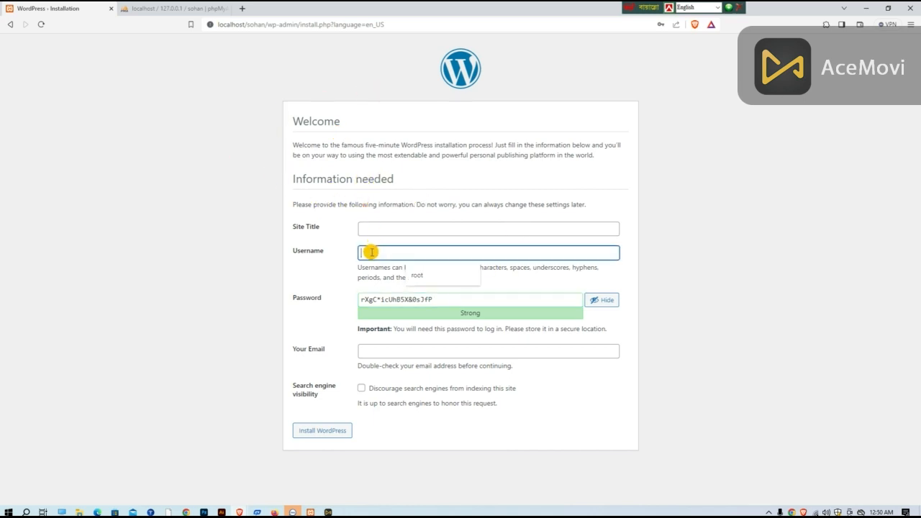
{"action": "left_click", "coordinate": [430, 274]}
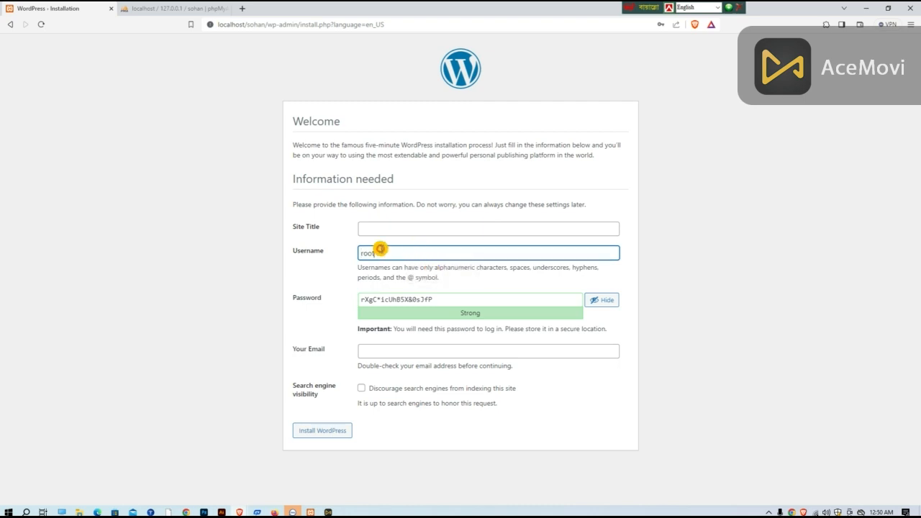
{"action": "left_click", "coordinate": [376, 229]}
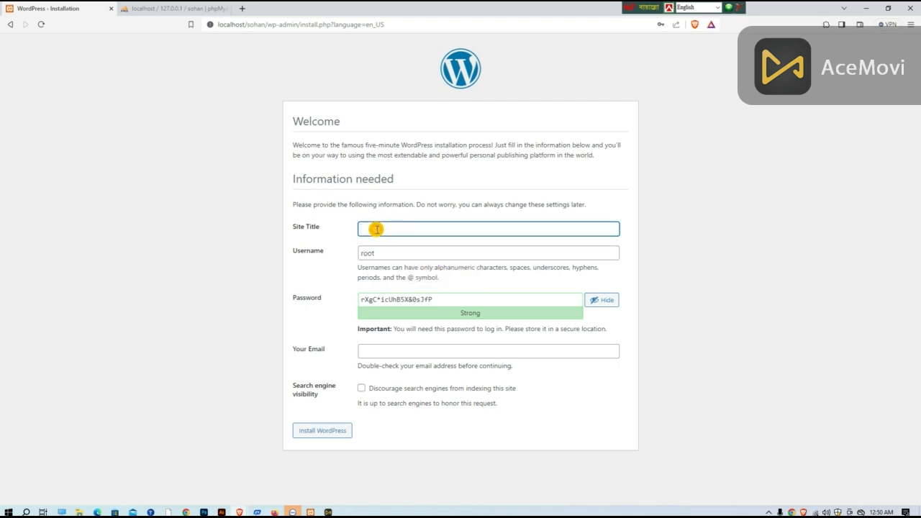
{"action": "type", "text": "sohan"}
Step: Replace the generated password with a custom account password and confirm the use of a weak password
{"action": "left_click_drag", "start_coordinate": [436, 298], "coordinate": [328, 307]}
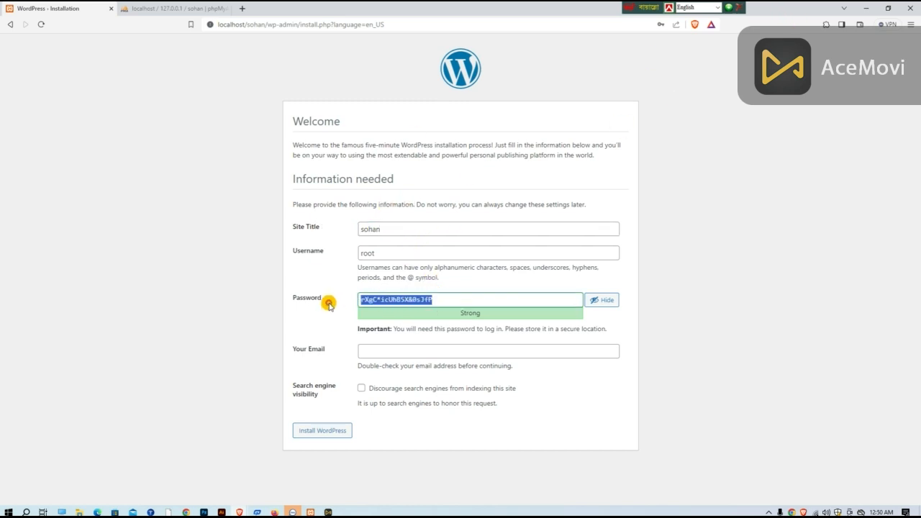
{"action": "key", "text": "BackSpace"}
{"action": "type", "text": "12"}
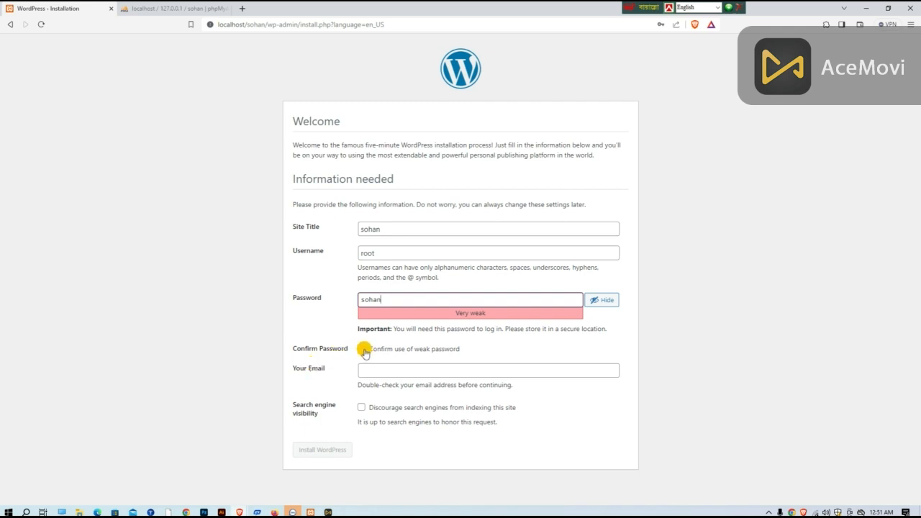
{"action": "left_click", "coordinate": [363, 349]}
Step: Fill in the site administrator's e-mail address in the installation form
{"action": "left_click", "coordinate": [367, 371]}
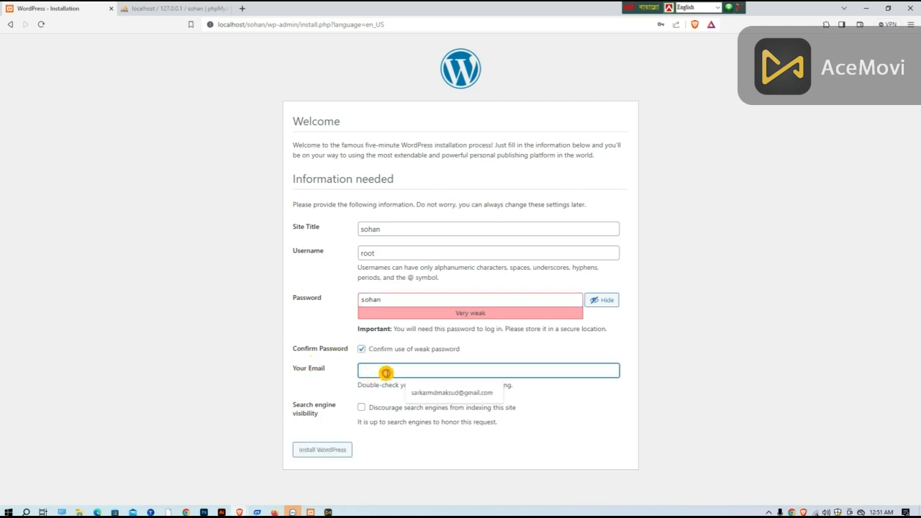
{"action": "left_click", "coordinate": [491, 388]}
{"action": "left_click", "coordinate": [367, 369]}
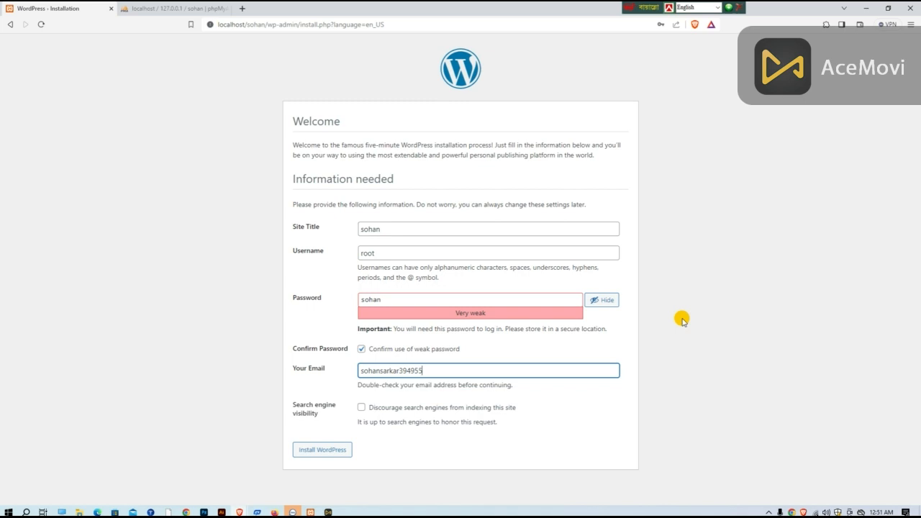
{"action": "type", "text": "@gmail.com"}
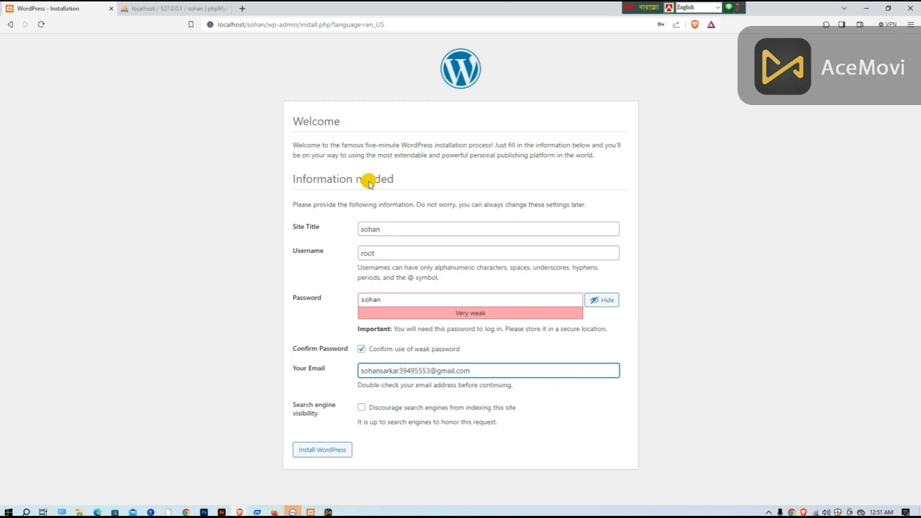
Step: Install WordPress with search engines discouraged from indexing the site, and update the browser's saved password for root
{"action": "left_click", "coordinate": [360, 409]}
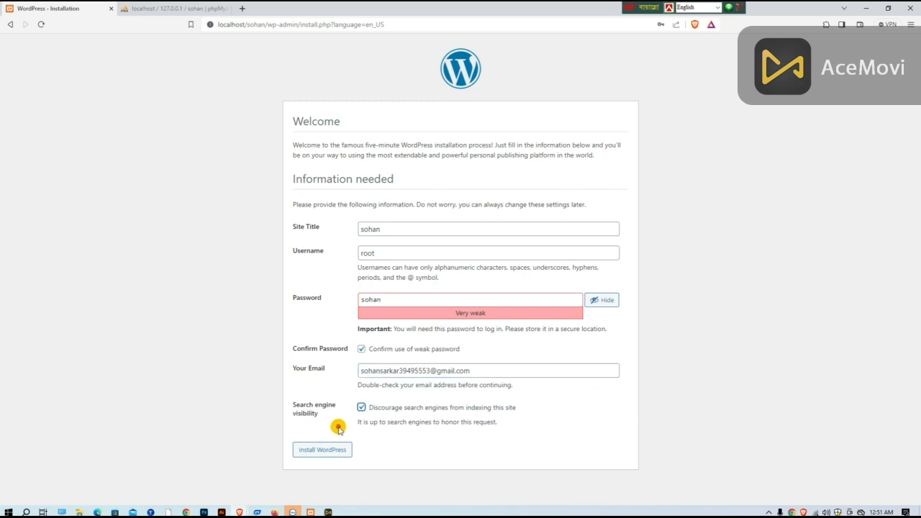
{"action": "left_click", "coordinate": [323, 448]}
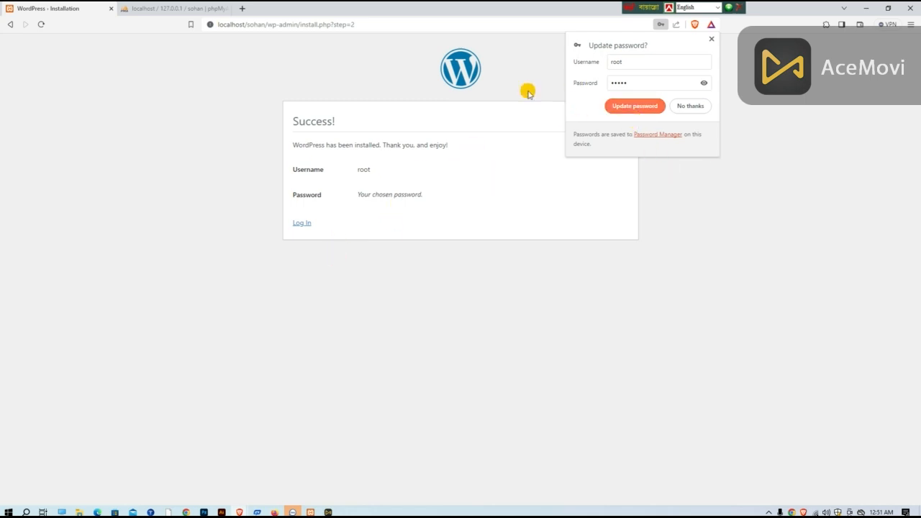
{"action": "left_click", "coordinate": [656, 106]}
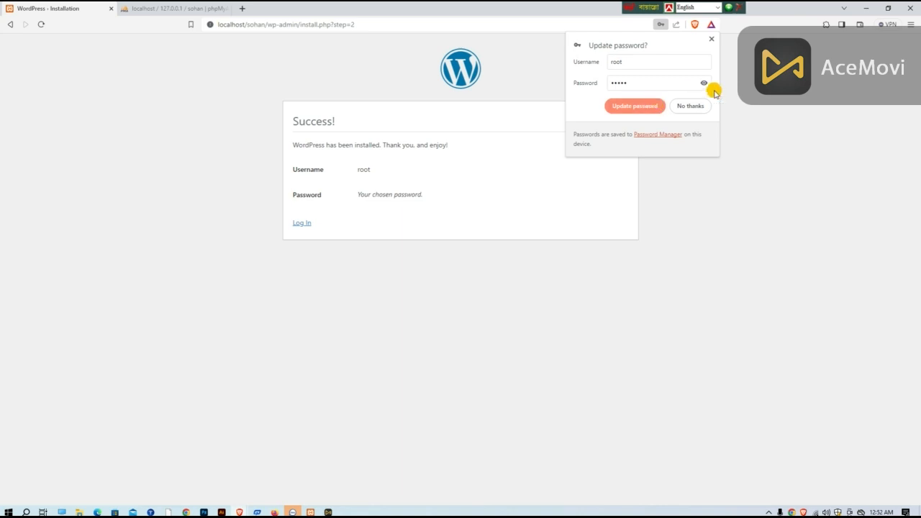
{"action": "left_click", "coordinate": [630, 106]}
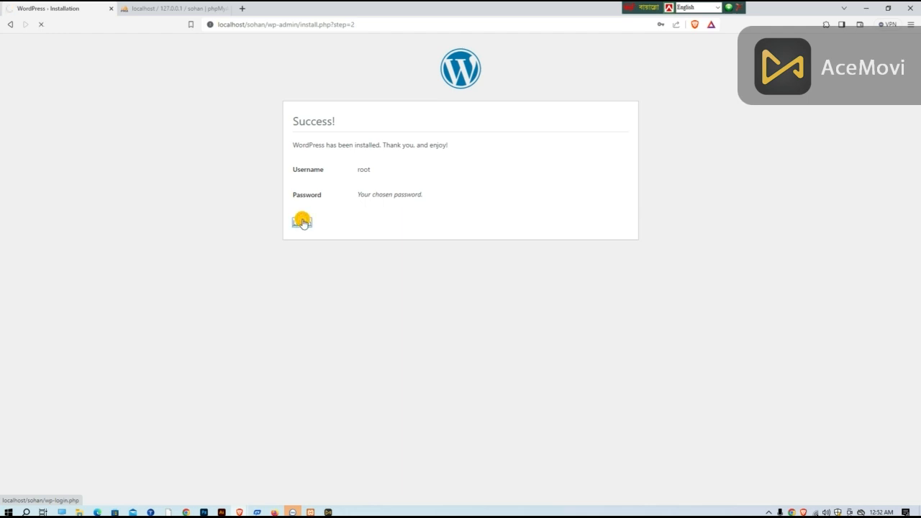
Step: Log in to the new WordPress site as root with the saved account password, toggling the password's visibility beforehand
{"action": "left_click", "coordinate": [431, 168]}
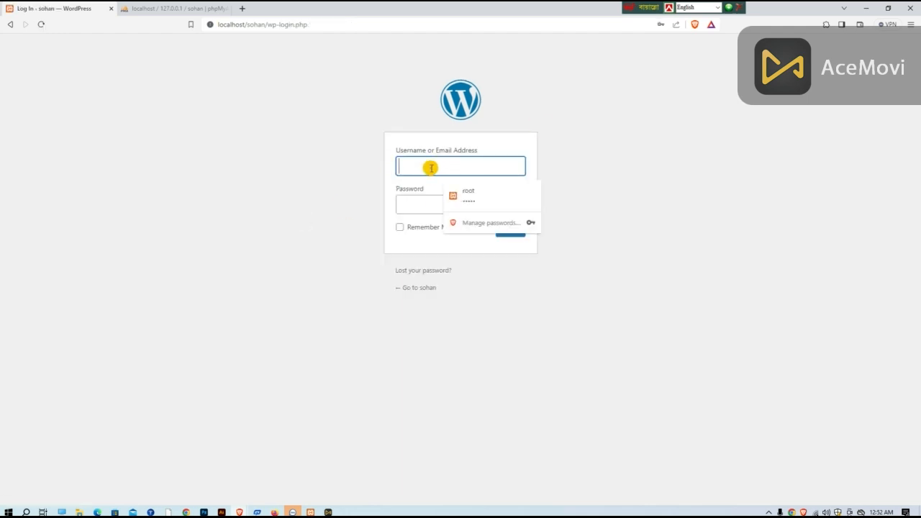
{"action": "left_click", "coordinate": [467, 194]}
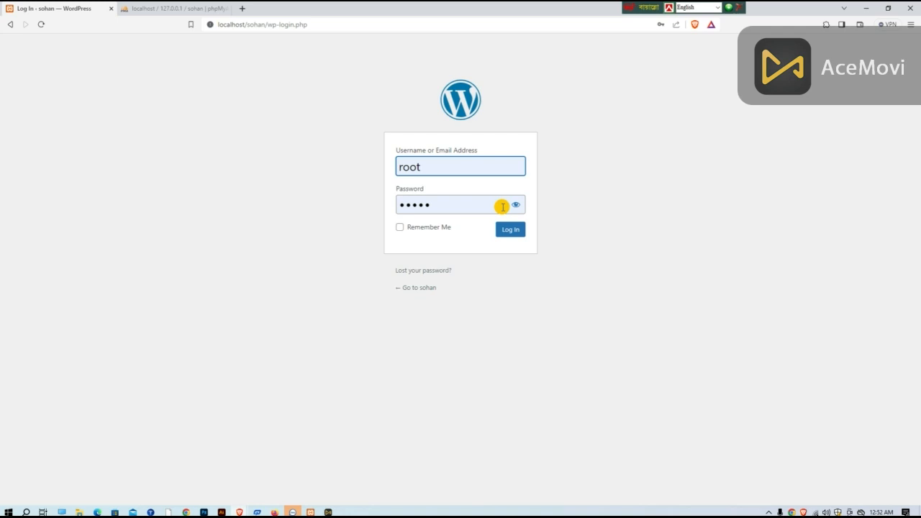
{"action": "left_click", "coordinate": [516, 205]}
{"action": "left_click", "coordinate": [516, 205]}
{"action": "left_click", "coordinate": [515, 205]}
{"action": "left_click", "coordinate": [516, 205]}
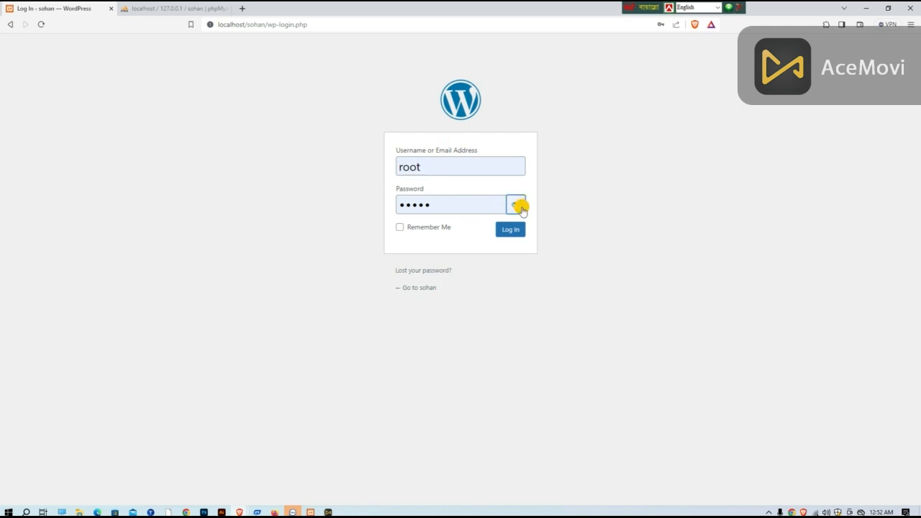
{"action": "left_click", "coordinate": [516, 205]}
{"action": "left_click", "coordinate": [516, 205]}
{"action": "left_click", "coordinate": [508, 228]}
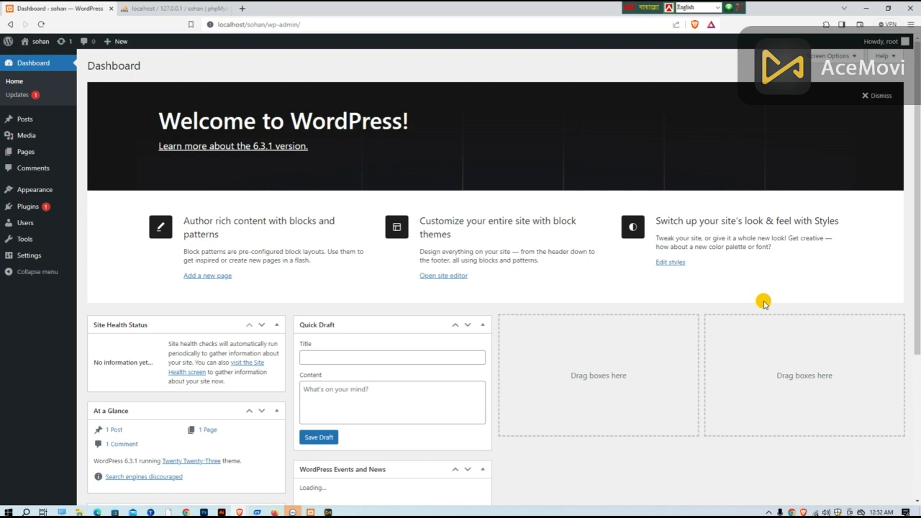
Step: Look over the dashboard's boxes and dismiss the Welcome to WordPress panel
{"action": "scroll", "coordinate": [290, 261], "scroll_direction": "down", "scroll_amount": 1}
{"action": "scroll", "coordinate": [801, 150], "scroll_direction": "down", "scroll_amount": 1}
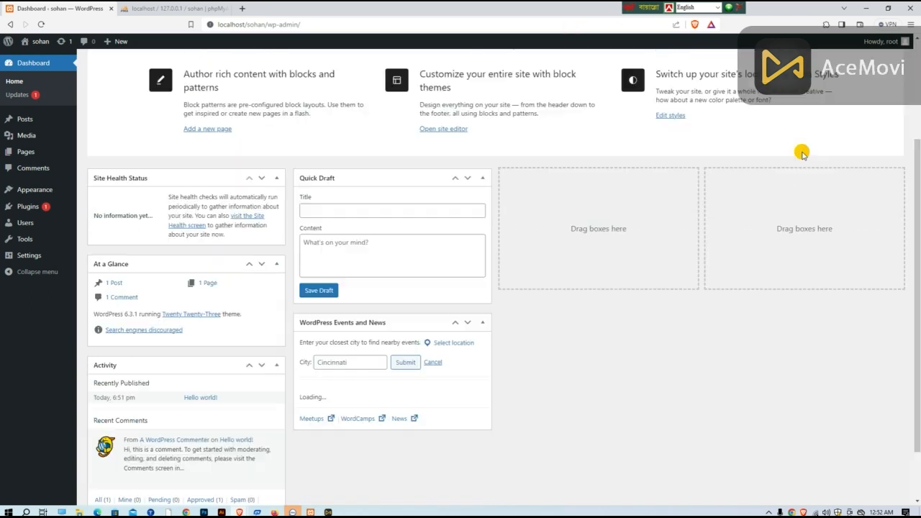
{"action": "scroll", "coordinate": [468, 207], "scroll_direction": "up", "scroll_amount": 2}
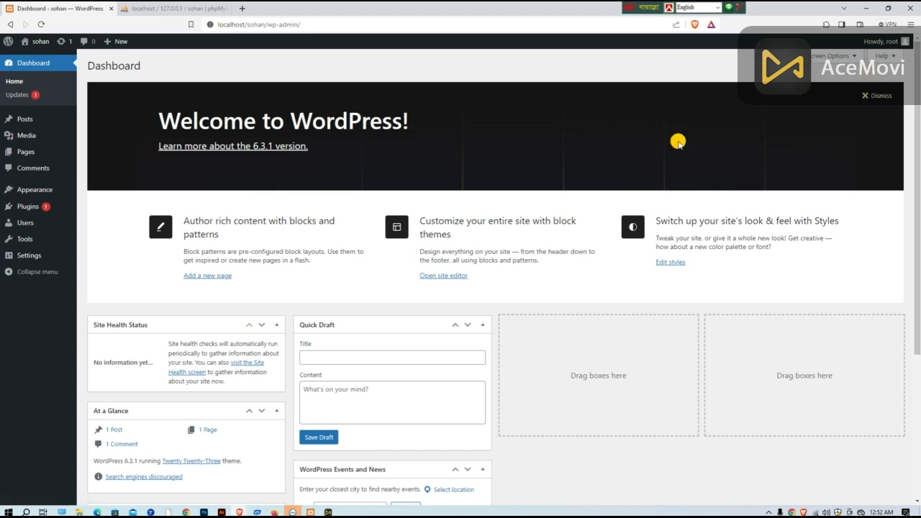
{"action": "scroll", "coordinate": [649, 226], "scroll_direction": "down", "scroll_amount": 3}
{"action": "scroll", "coordinate": [487, 199], "scroll_direction": "up", "scroll_amount": 3}
{"action": "scroll", "coordinate": [522, 328], "scroll_direction": "down", "scroll_amount": 3}
{"action": "scroll", "coordinate": [748, 218], "scroll_direction": "up", "scroll_amount": 3}
{"action": "left_click", "coordinate": [868, 95]}
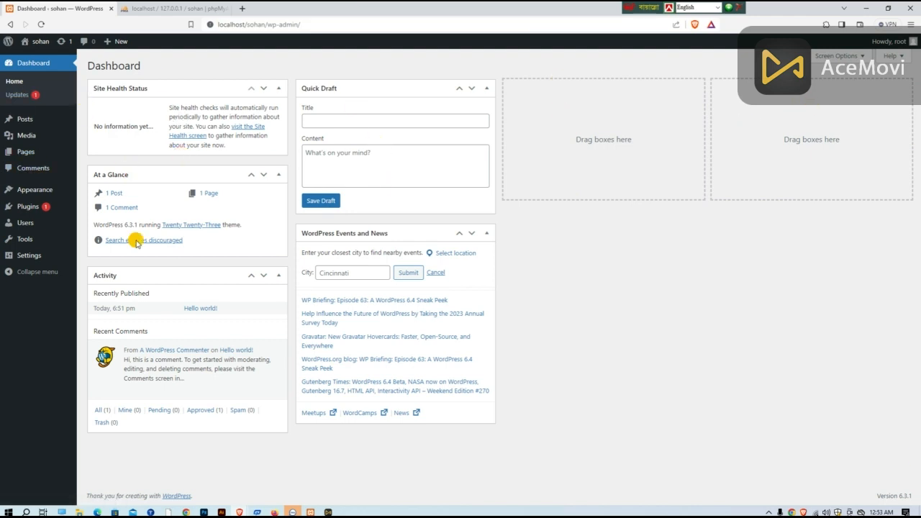
Step: Hide Site Health Status, At a Glance, Activity, Quick Draft and WordPress Events and News from the dashboard, and reload it
{"action": "left_click", "coordinate": [862, 56]}
{"action": "left_click", "coordinate": [853, 116]}
{"action": "left_click", "coordinate": [859, 56]}
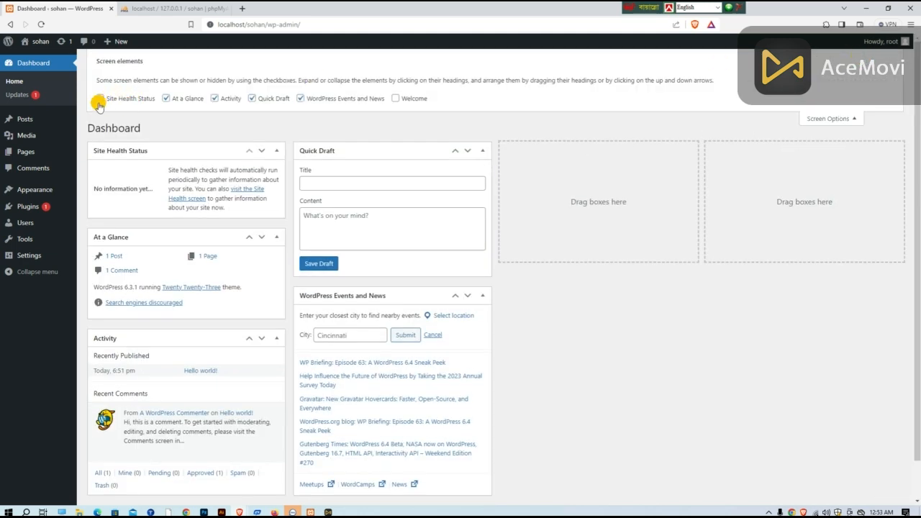
{"action": "left_click", "coordinate": [100, 99]}
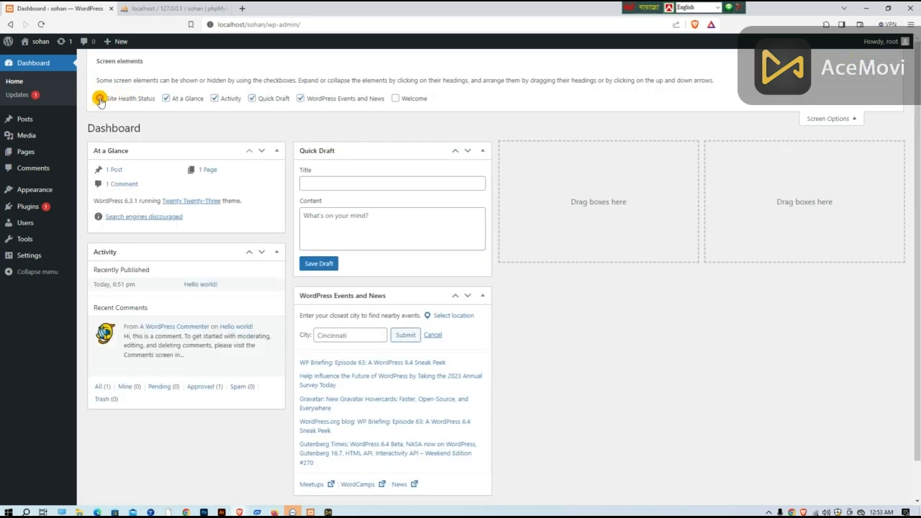
{"action": "left_click", "coordinate": [166, 99]}
{"action": "left_click", "coordinate": [214, 98]}
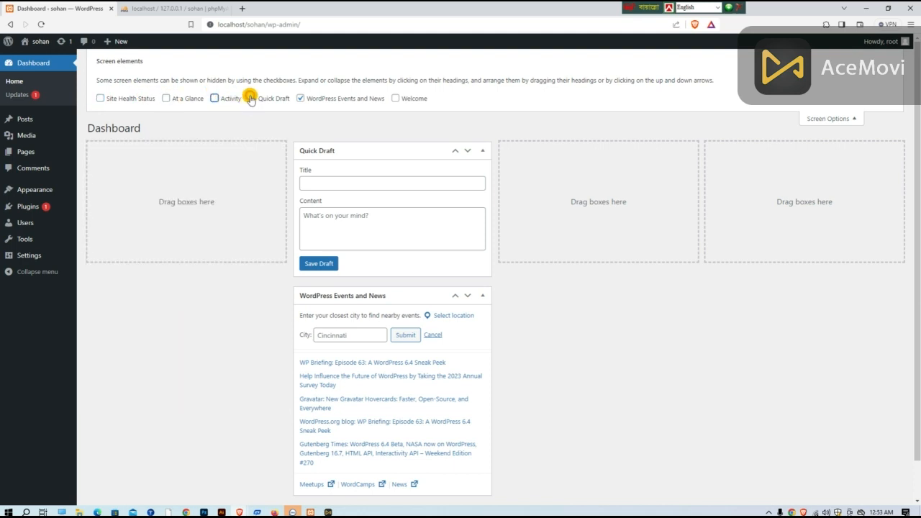
{"action": "left_click", "coordinate": [252, 99]}
{"action": "left_click", "coordinate": [300, 98]}
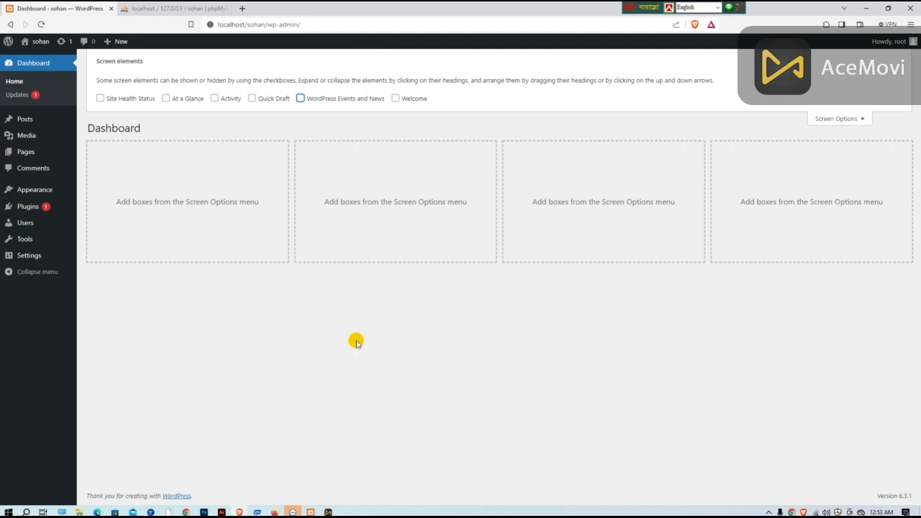
{"action": "left_click", "coordinate": [34, 60]}
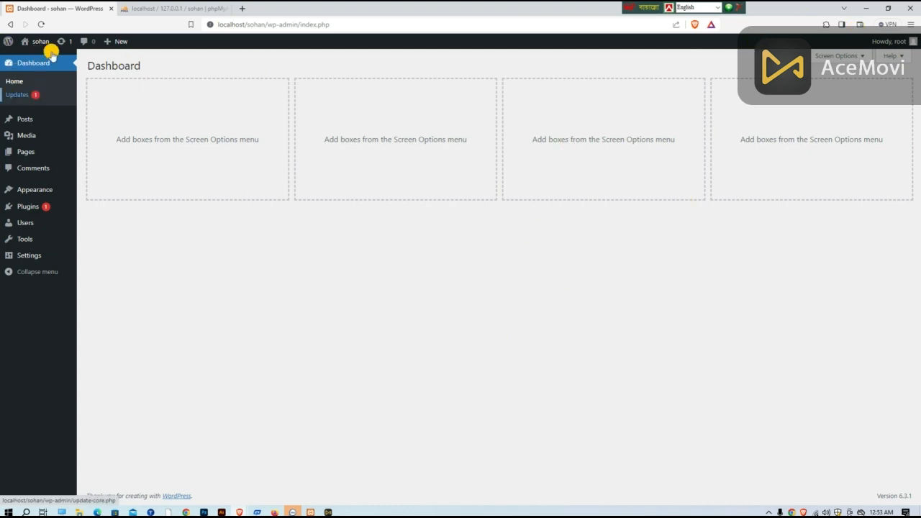
Step: Go to the WordPress Updates page, look through the available updates, and try to update the plugins without selecting any
{"action": "left_click", "coordinate": [35, 96]}
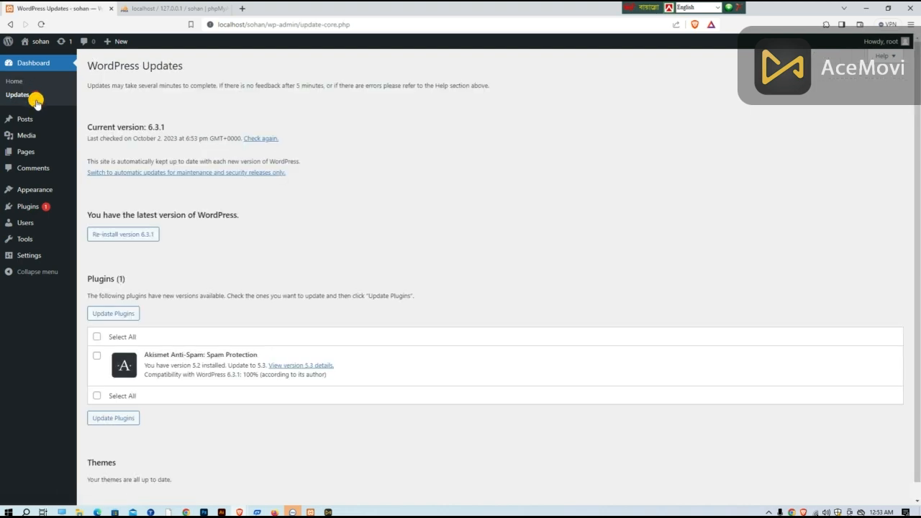
{"action": "scroll", "coordinate": [129, 219], "scroll_direction": "down", "scroll_amount": 1}
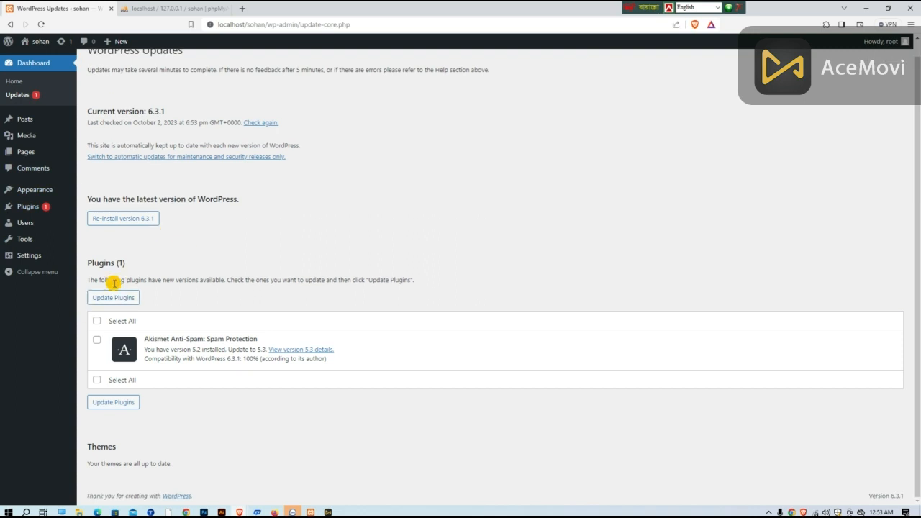
{"action": "scroll", "coordinate": [171, 294], "scroll_direction": "up", "scroll_amount": 1}
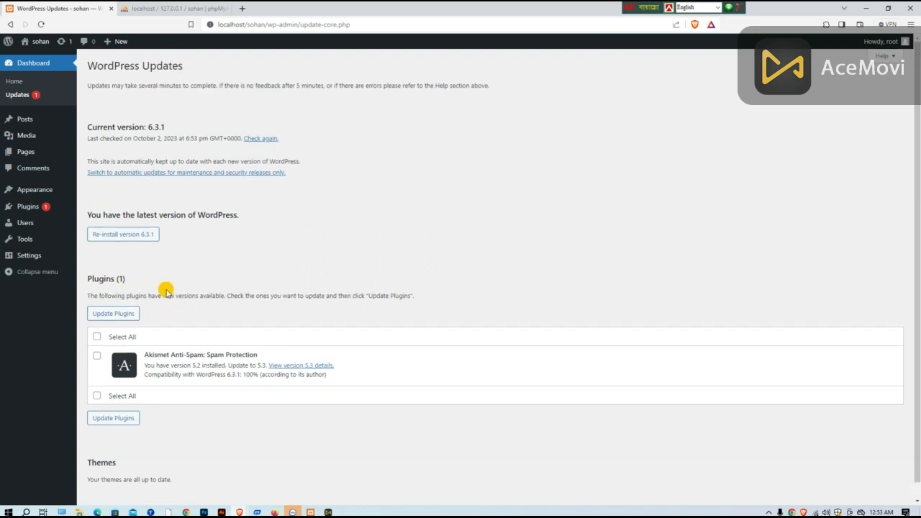
{"action": "left_click", "coordinate": [120, 315]}
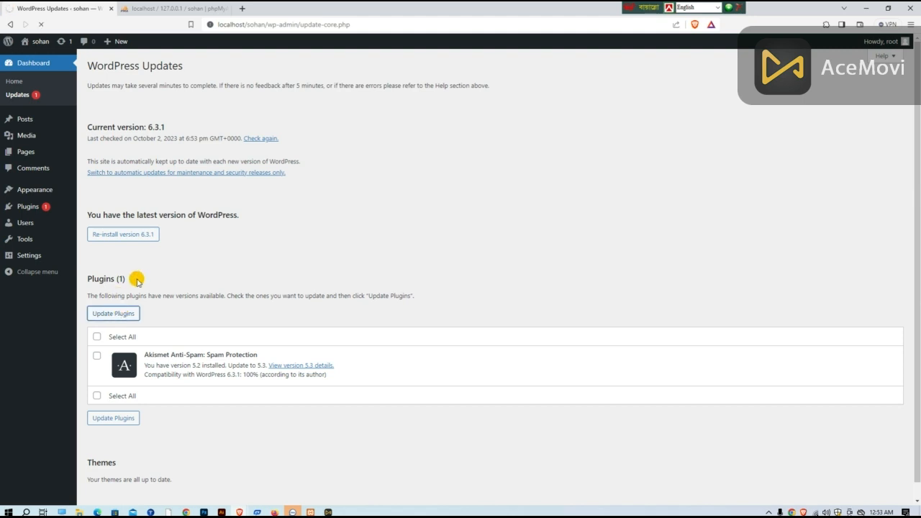
{"action": "left_click", "coordinate": [118, 420]}
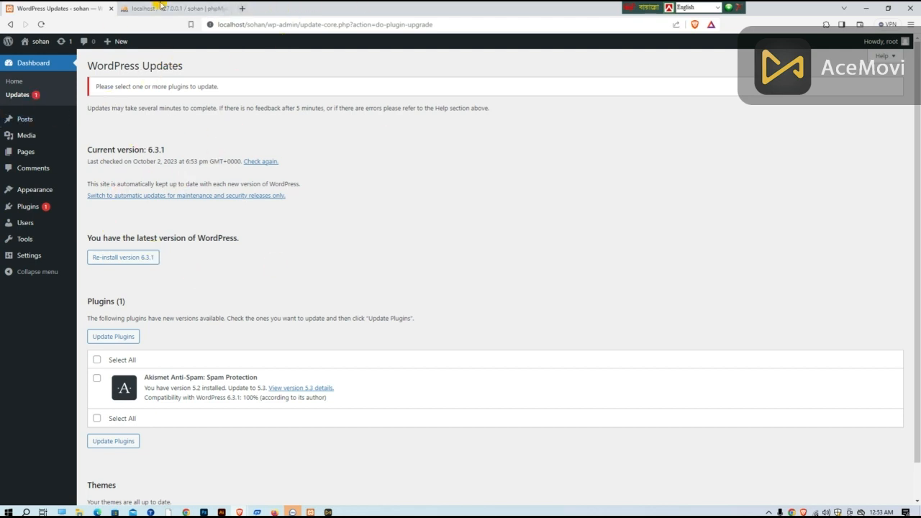
Step: Try to open the site's admin area at localhost/sohan/wpadmin in a new browser tab, and close that tab
{"action": "left_click", "coordinate": [239, 8]}
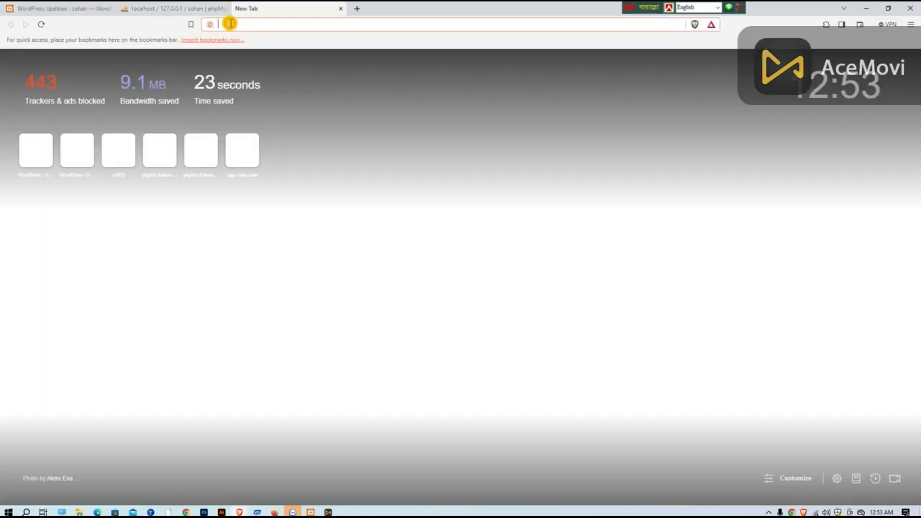
{"action": "type", "text": "lo"}
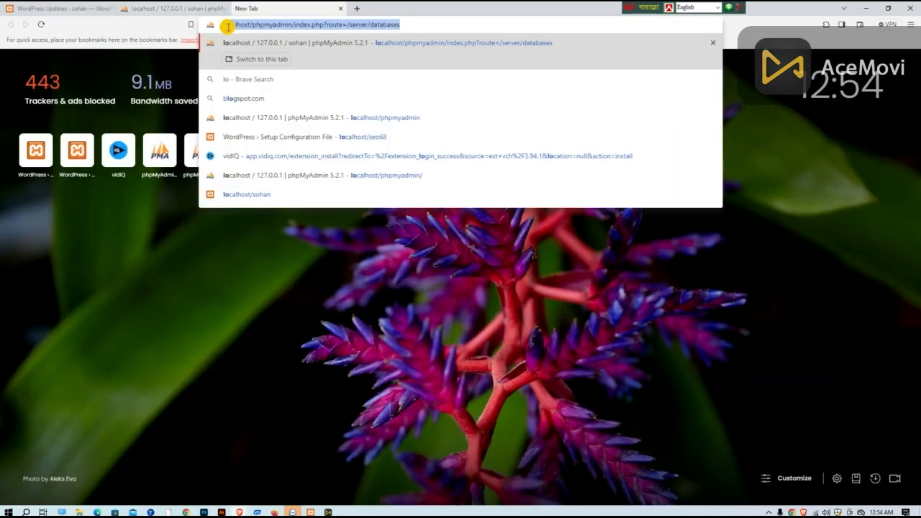
{"action": "type", "text": "calhost"}
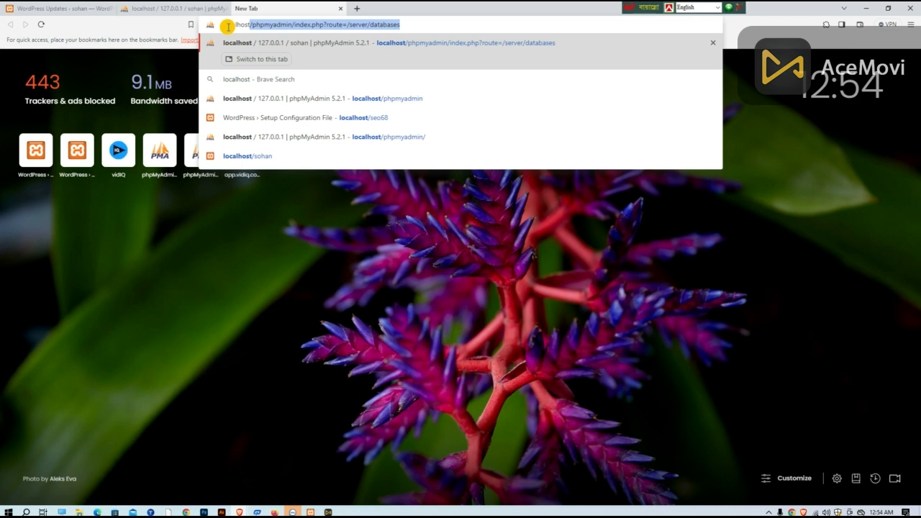
{"action": "type", "text": "/"}
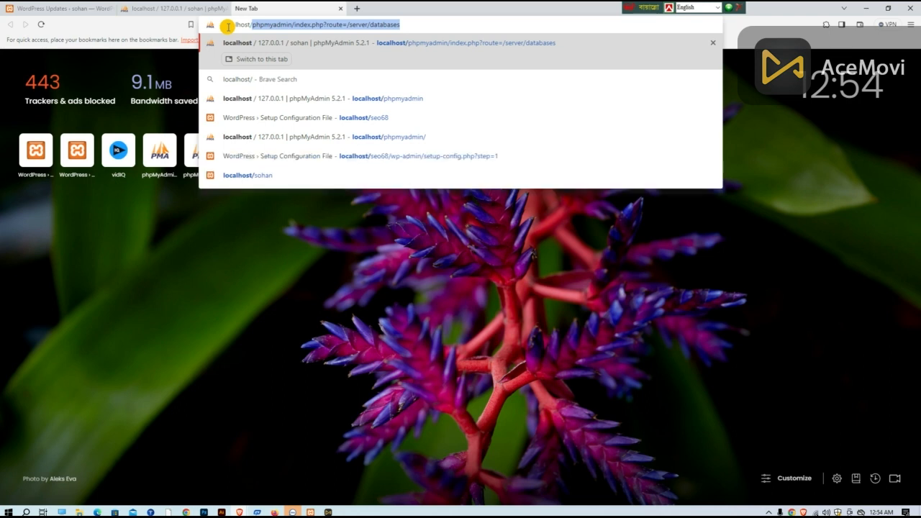
{"action": "type", "text": "so"}
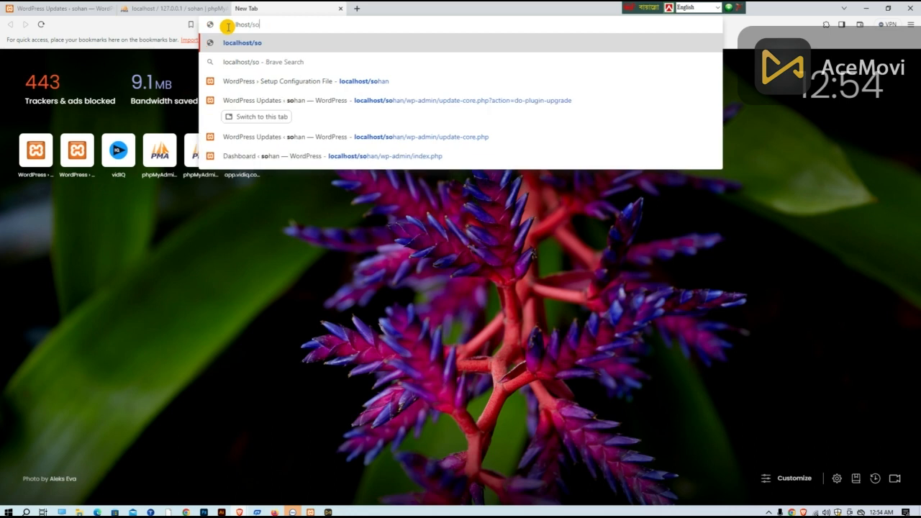
{"action": "type", "text": "han"}
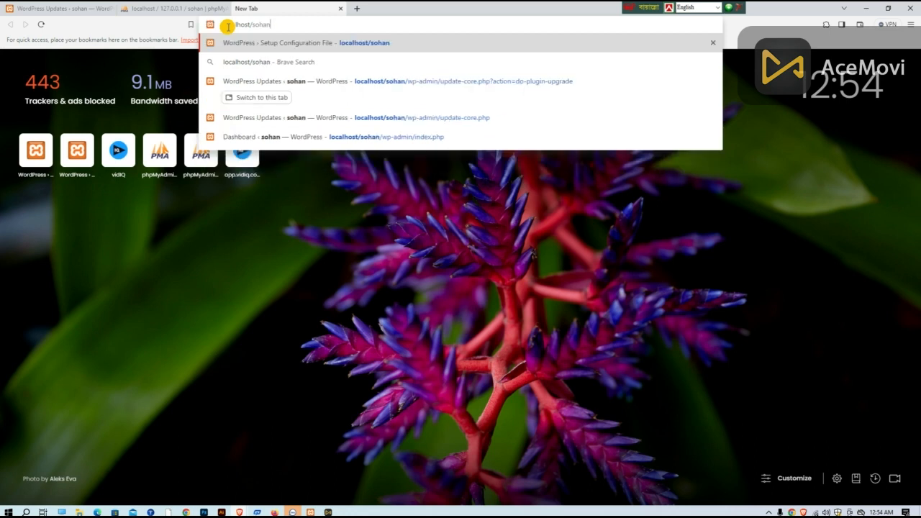
{"action": "type", "text": "/"}
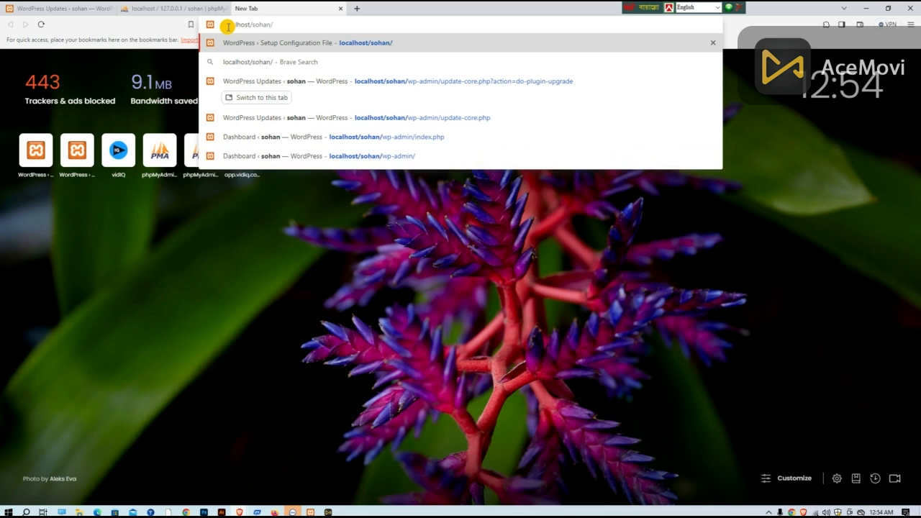
{"action": "type", "text": "wp"}
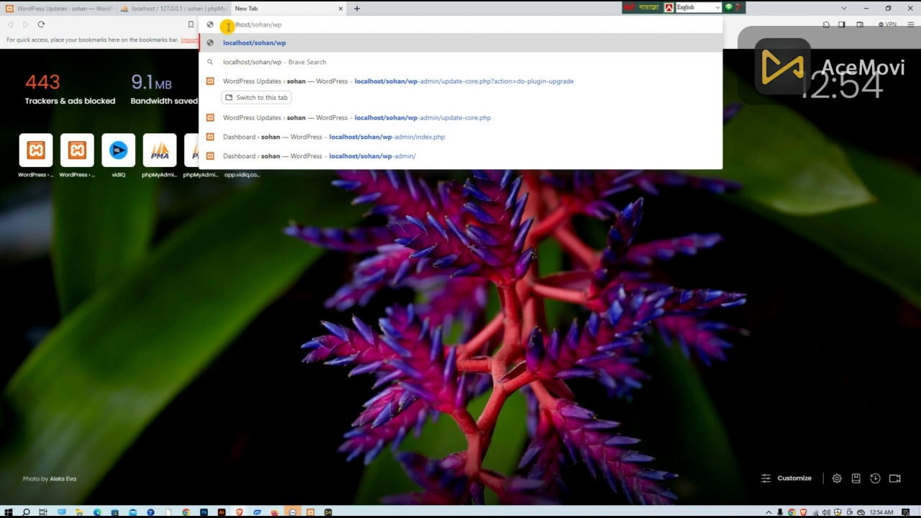
{"action": "type", "text": "admin"}
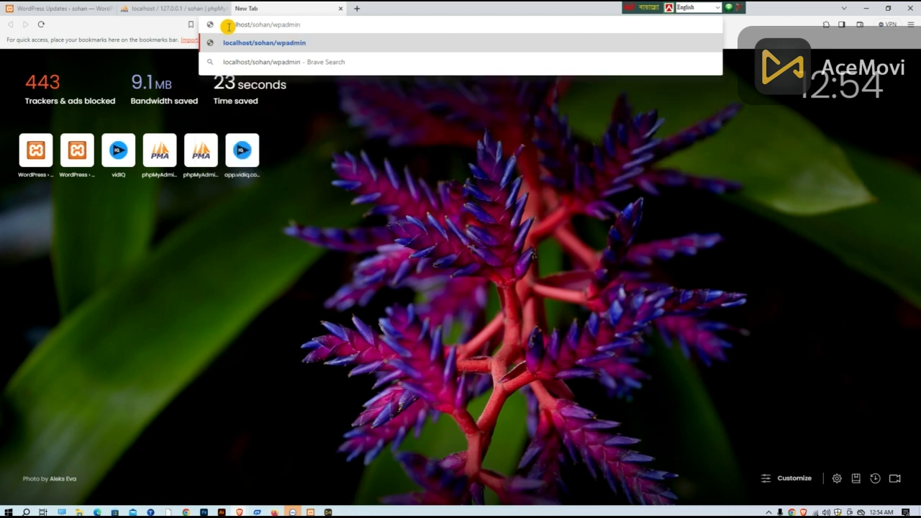
{"action": "key", "text": "Return"}
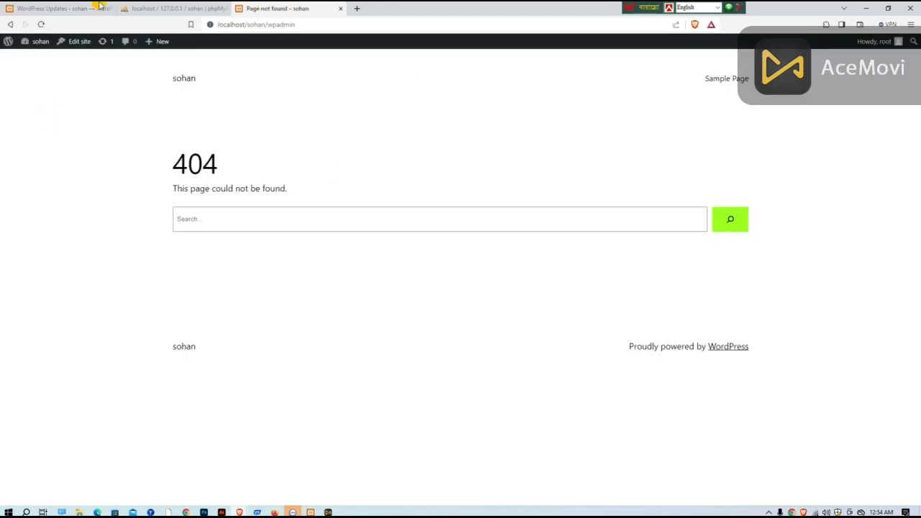
{"action": "left_click", "coordinate": [340, 8]}
Step: Check the sohan database's structure in phpMyAdmin and return to the WordPress Updates page to look it over
{"action": "left_click", "coordinate": [173, 9]}
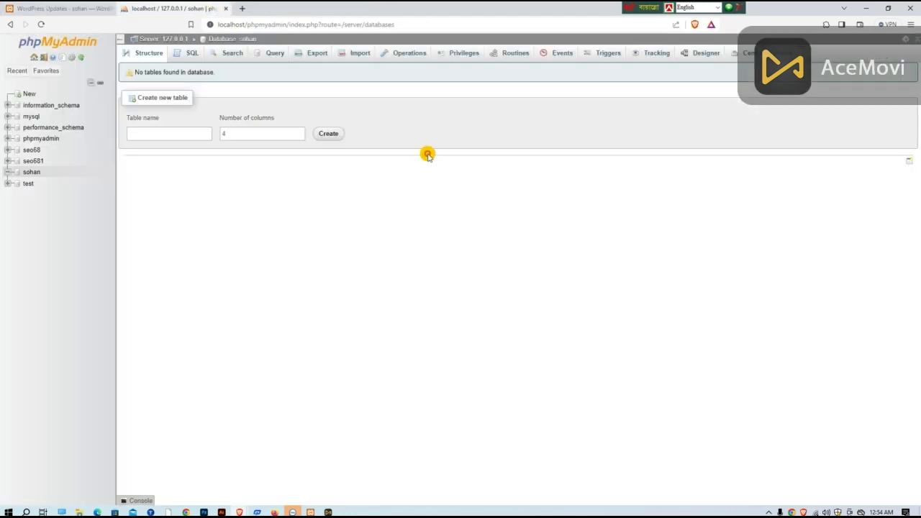
{"action": "left_click", "coordinate": [63, 8]}
{"action": "scroll", "coordinate": [478, 288], "scroll_direction": "down", "scroll_amount": 1}
{"action": "scroll", "coordinate": [478, 290], "scroll_direction": "up", "scroll_amount": 1}
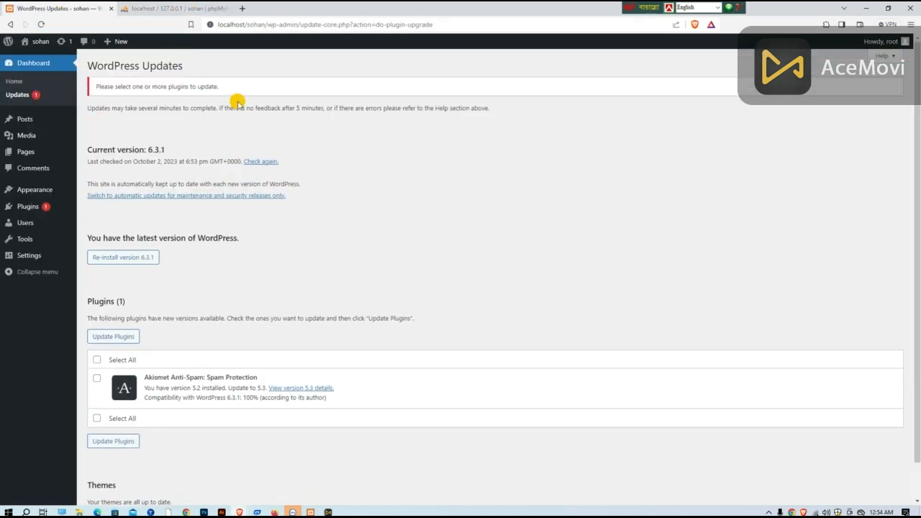